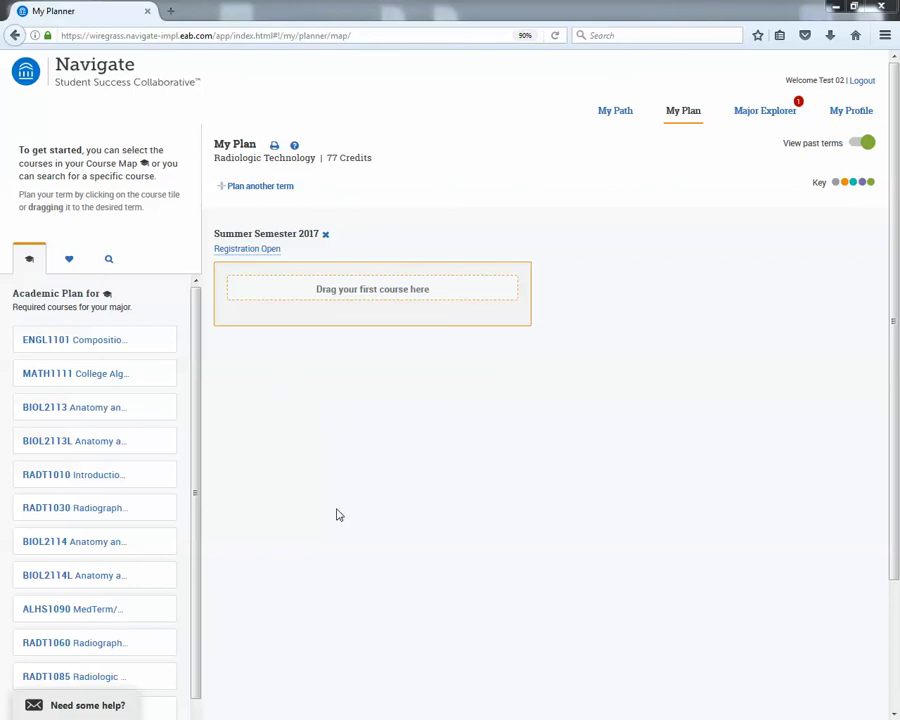
Step: Switch to the My Path dashboard listing the Summer and Fall Semester 2017 terms
left_click(621, 118)
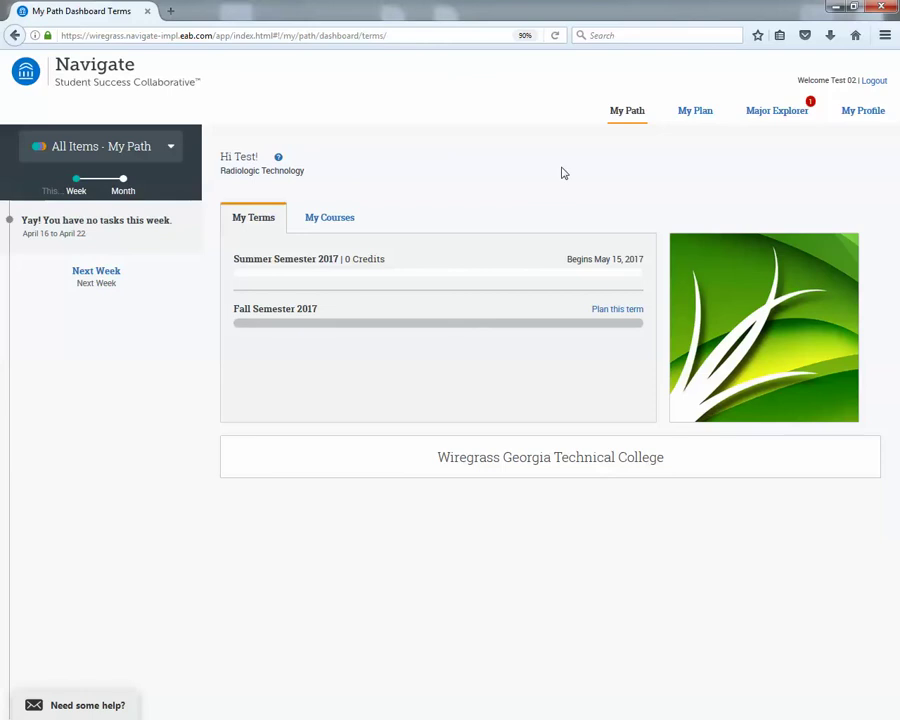
Step: Check the My Courses view, which shows No Courses Enrolled
left_click(342, 223)
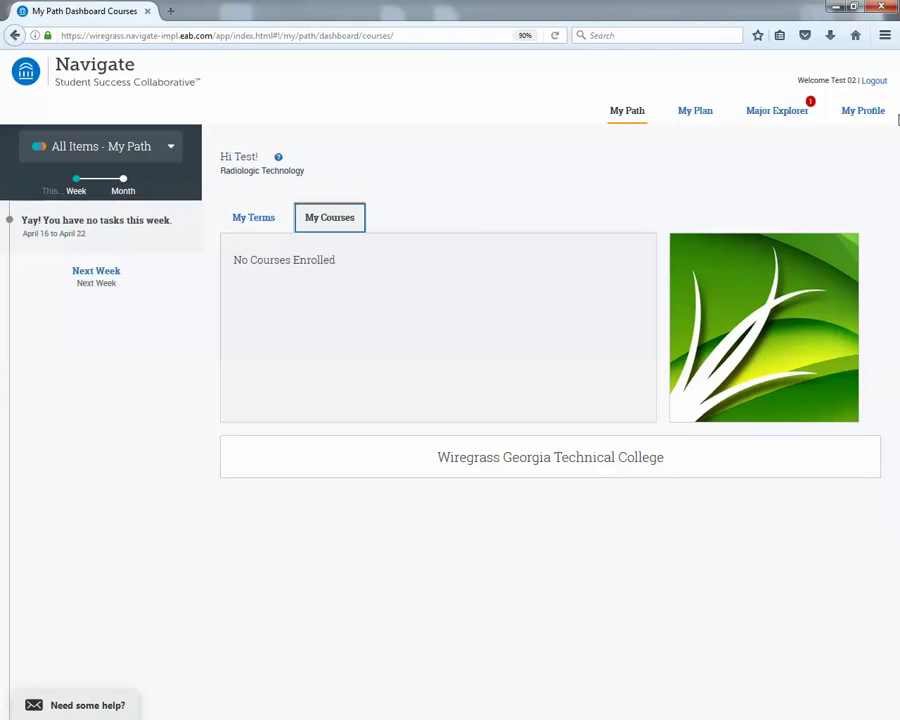
Step: Go back to the 77-credit Radiologic Technology plan on My Plan
left_click(691, 125)
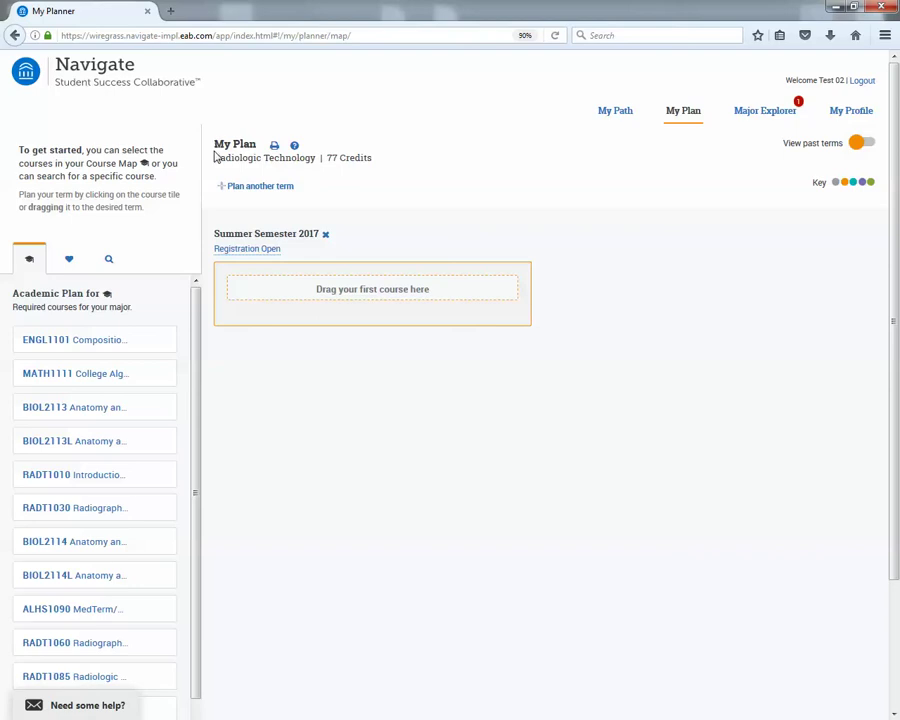
left_click(866, 145)
Step: Expand and then collapse the Humanities elective choices in the plan list
scroll(124, 628, "down", 5)
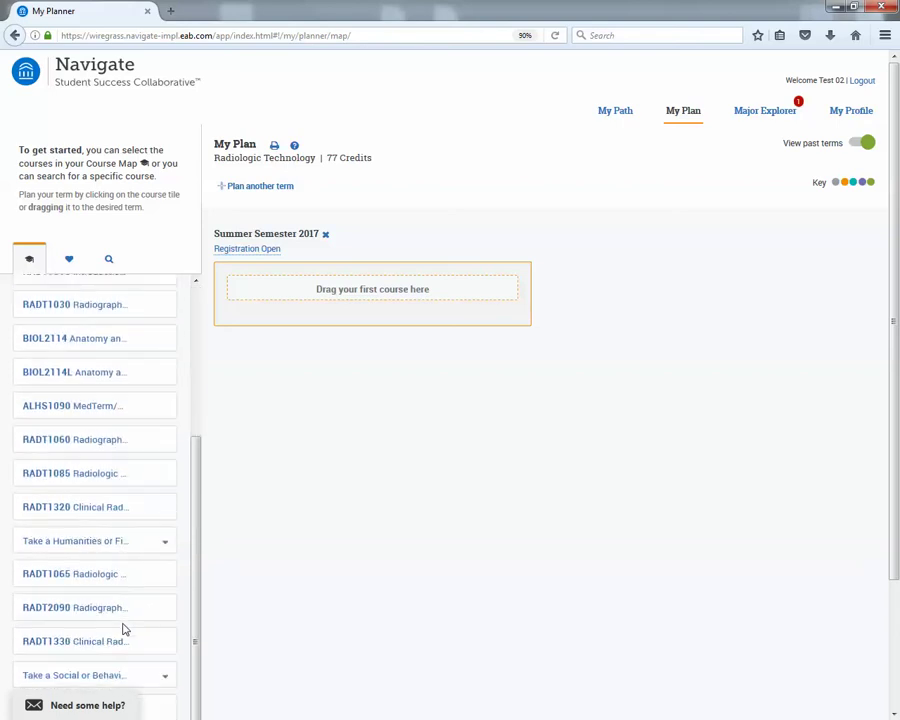
left_click(165, 533)
scroll(165, 533, "down", 1)
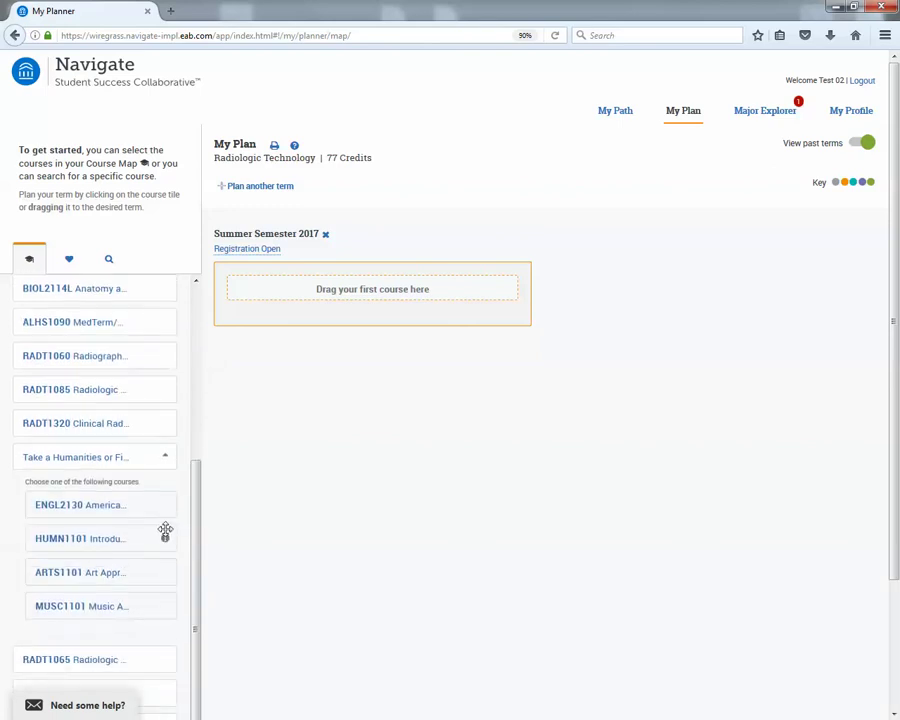
left_click(166, 461)
scroll(166, 461, "up", 3)
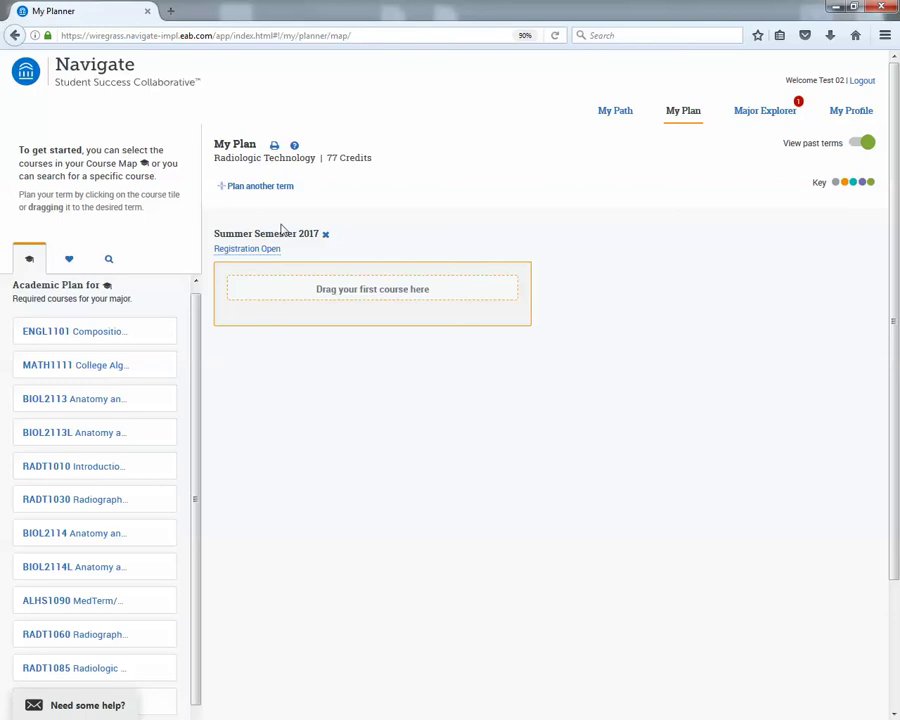
Step: Plan two more terms, Fall Semester 2017 followed by Spring Semester 2018
left_click(262, 190)
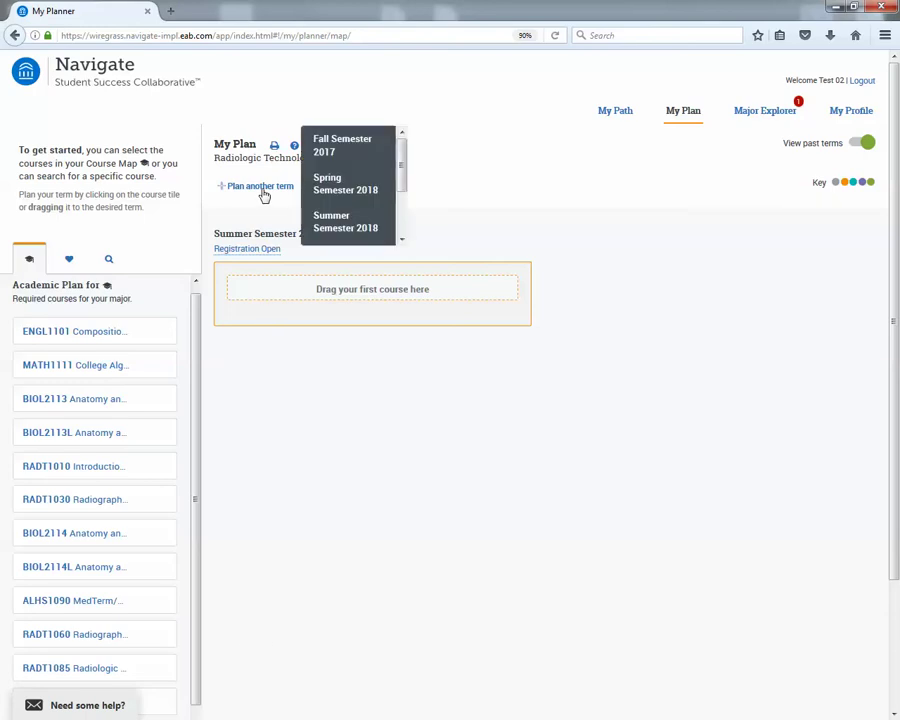
left_click(333, 150)
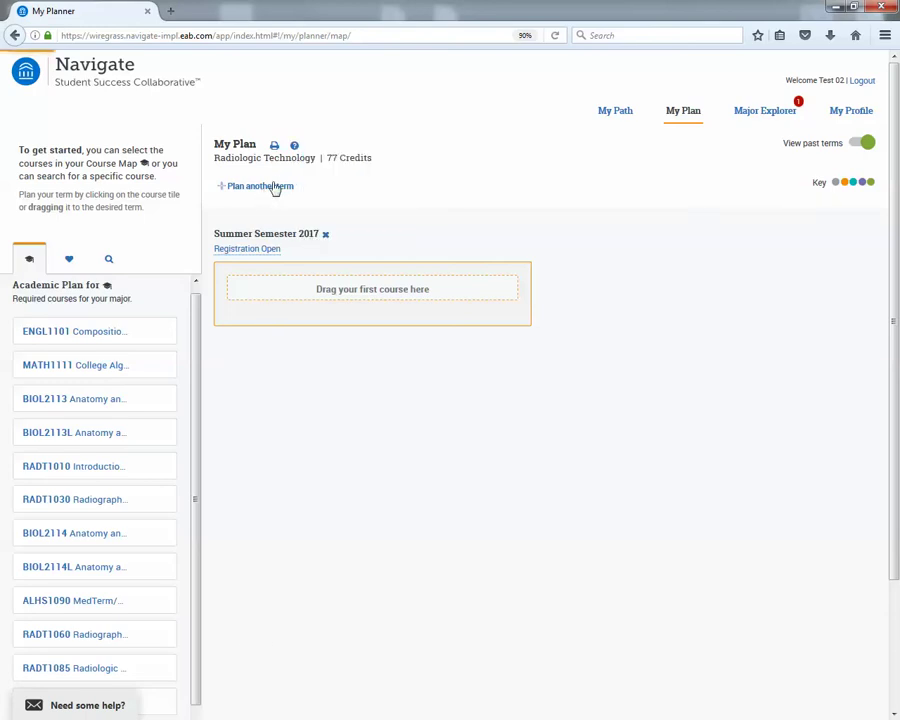
left_click(272, 190)
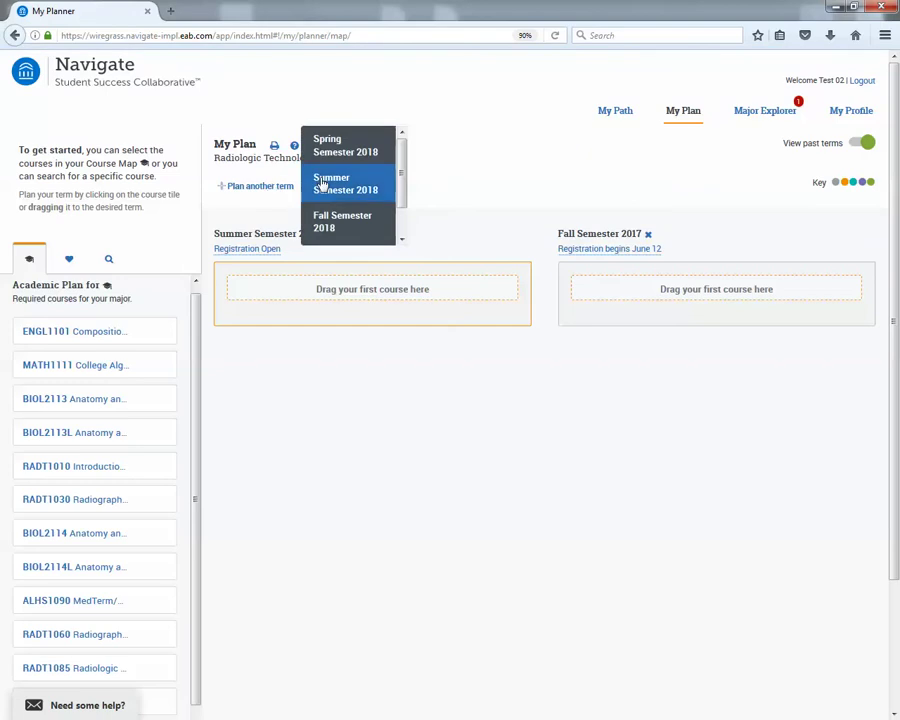
left_click(329, 164)
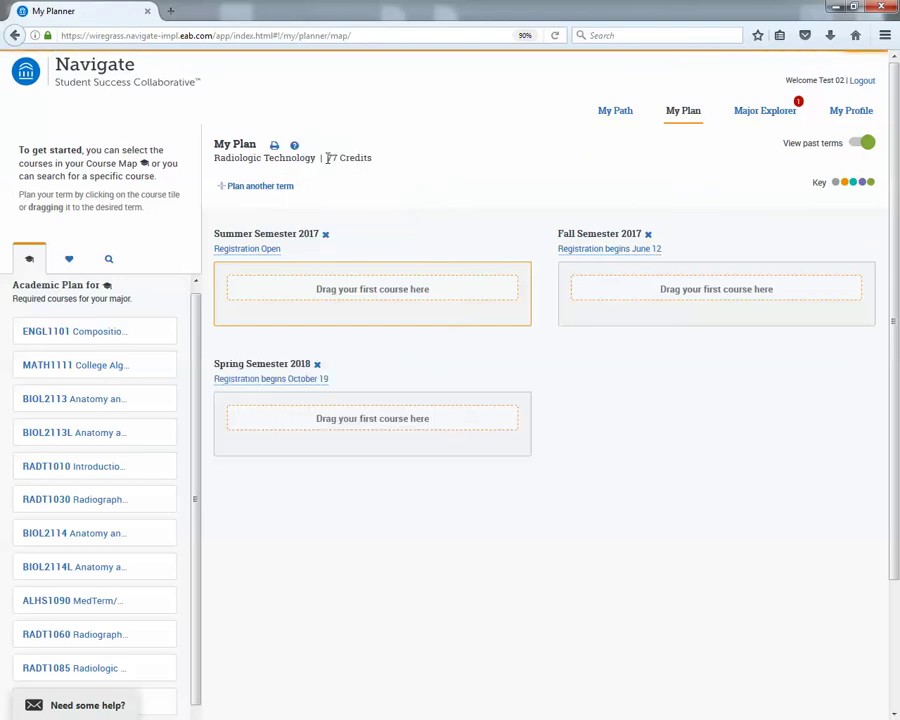
mouse_move(605, 256)
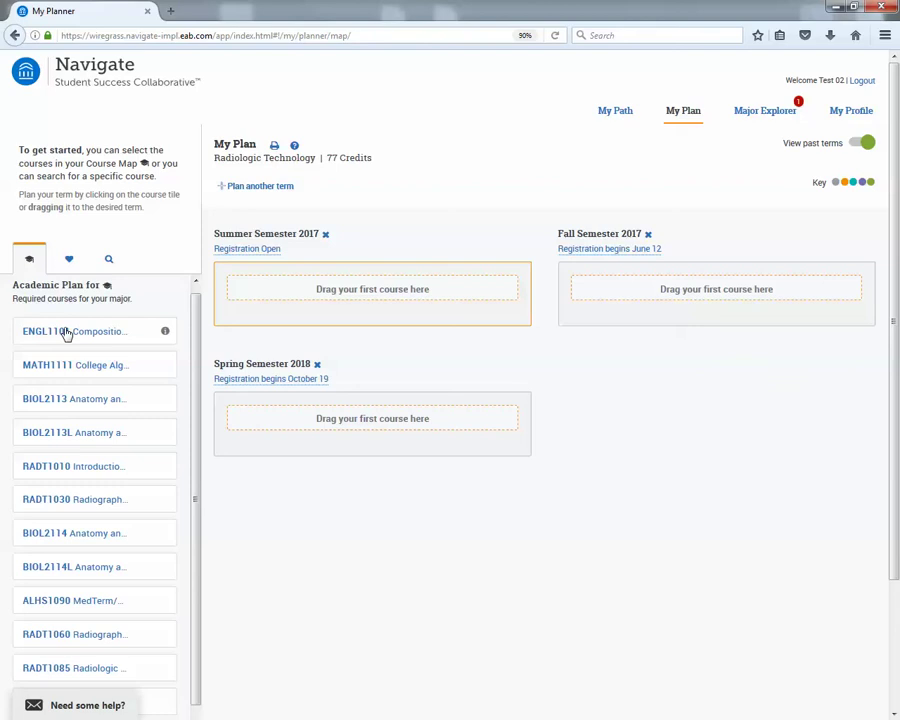
Step: Place ENGL1101, MATH1111, BIOL2113 and BIOL2113L into Summer Semester 2017
left_click_drag(48, 334, 315, 291)
left_click_drag(80, 340, 360, 342)
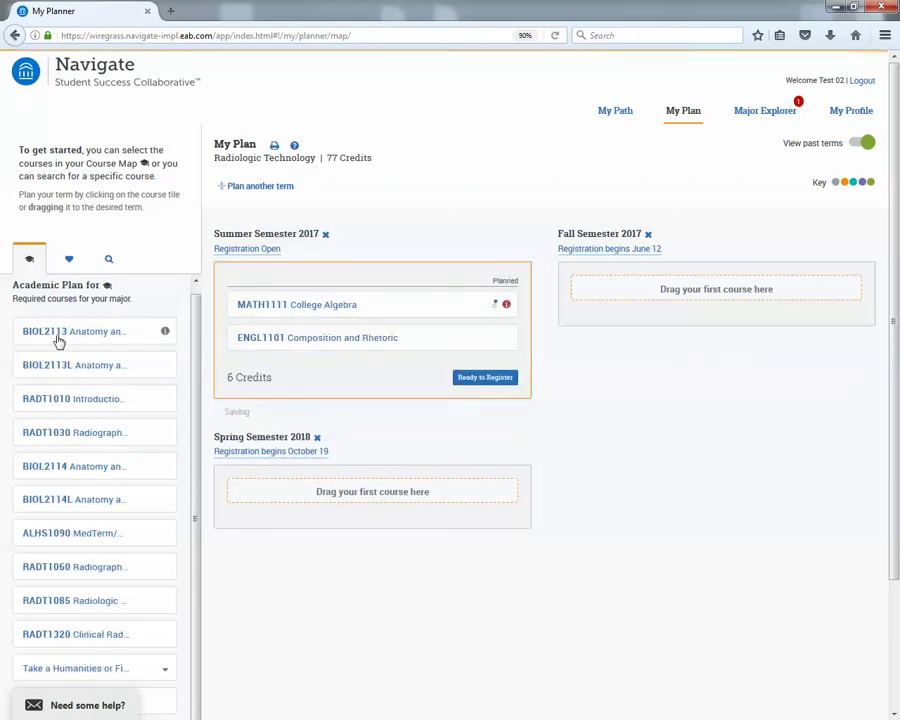
left_click_drag(58, 341, 317, 392)
left_click_drag(46, 338, 338, 398)
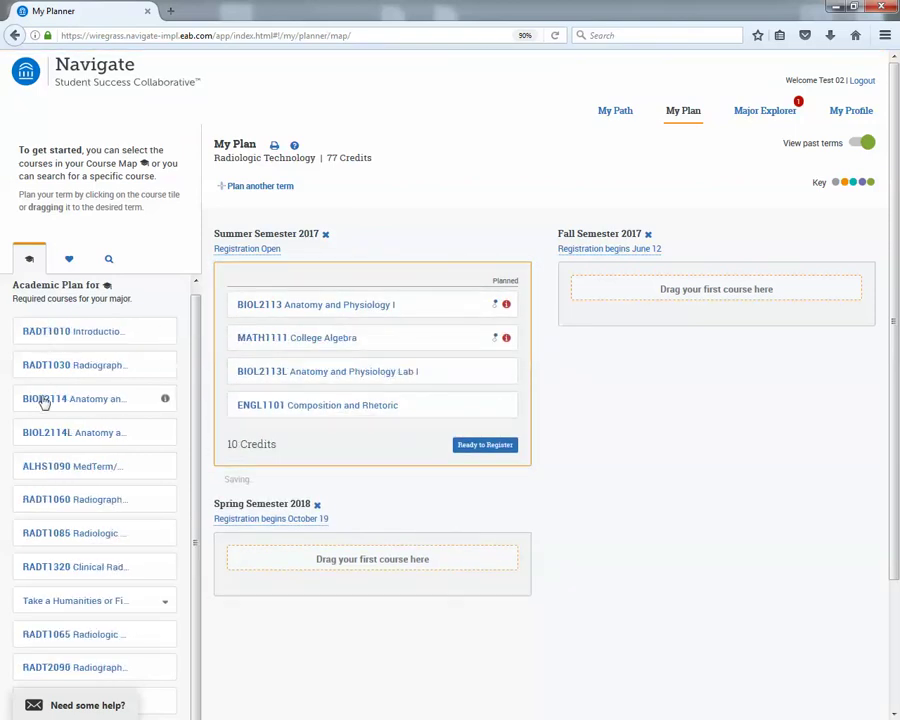
Step: Place BIOL2114, BIOL2114L and ALHS1090 MedTerm into Fall Semester 2017
left_click_drag(42, 398, 633, 289)
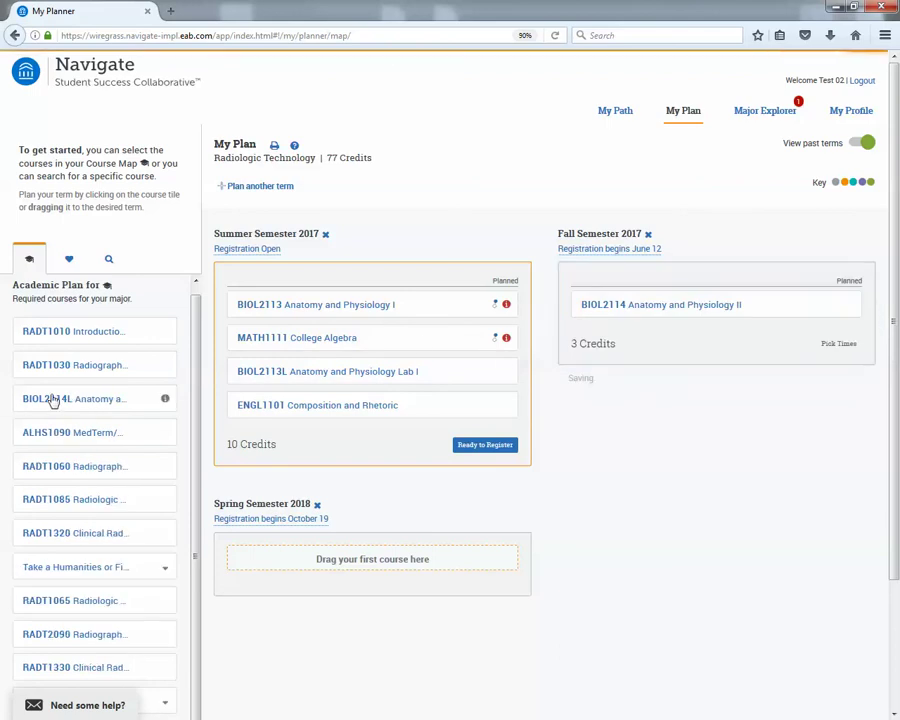
left_click_drag(26, 400, 655, 326)
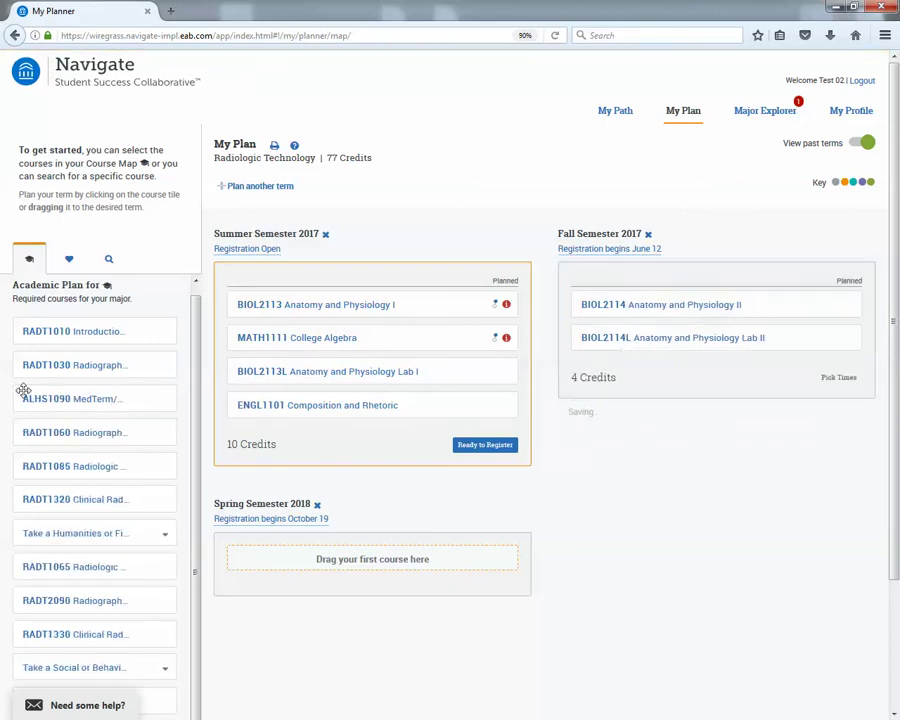
left_click_drag(44, 398, 650, 322)
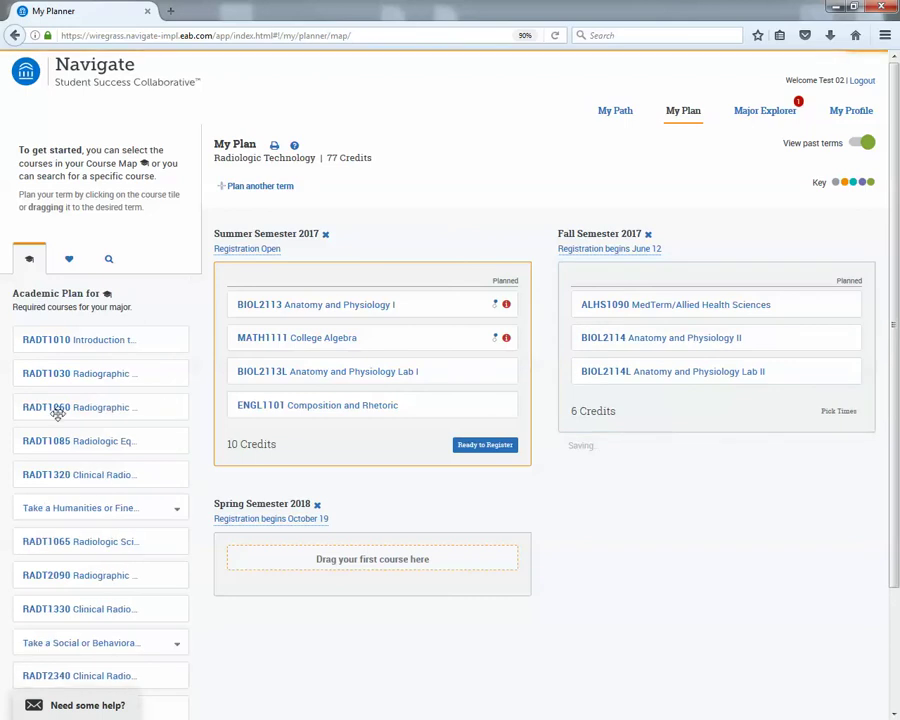
Step: Add HUMN1101 and PSYC1101 from the elective groups to Spring Semester 2018
left_click(177, 512)
scroll(100, 530, "down", 3)
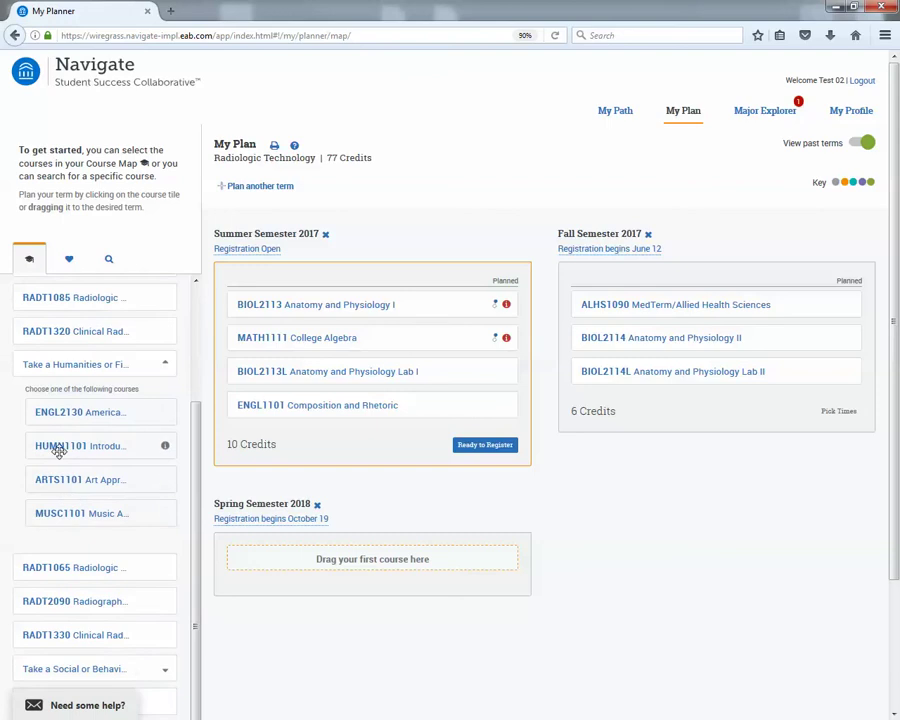
left_click_drag(59, 451, 327, 566)
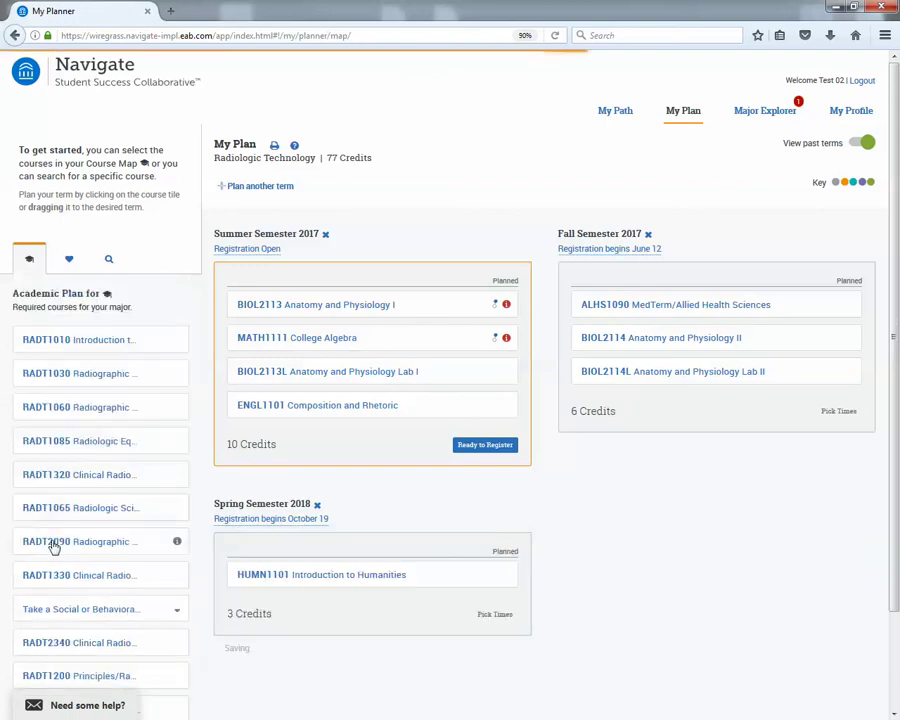
left_click(180, 615)
scroll(132, 560, "down", 4)
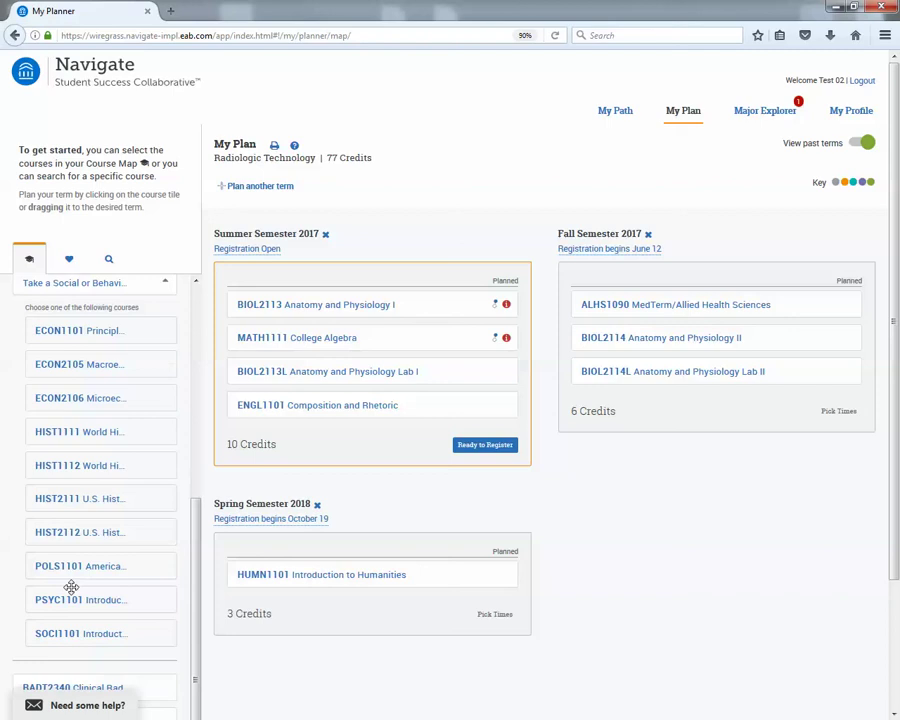
left_click_drag(71, 590, 284, 596)
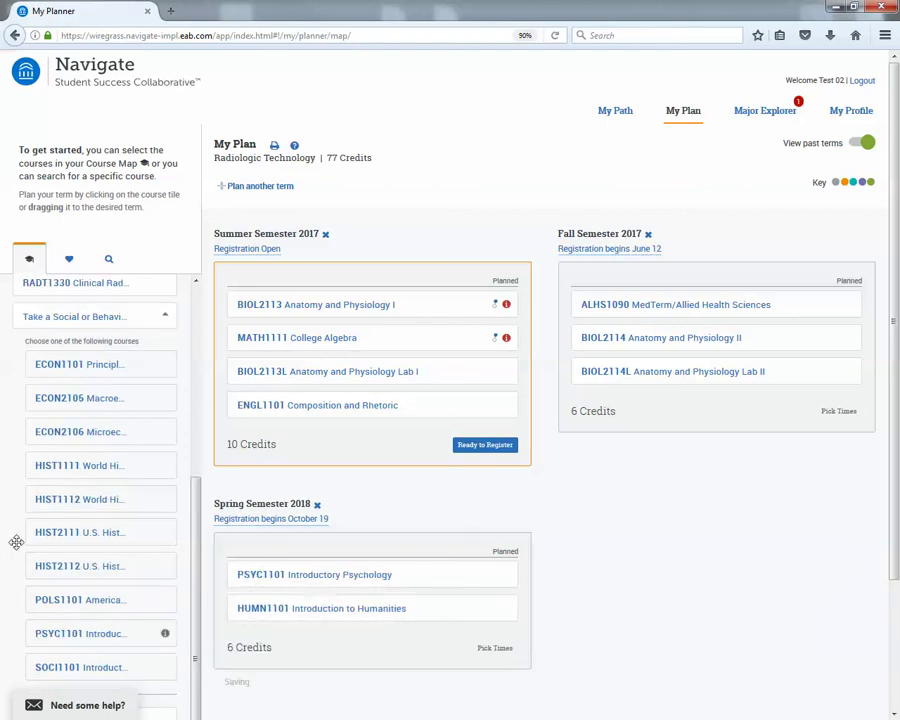
Step: Drag SPCH1101 Public Speaking from the general electives toward Spring 2018
scroll(96, 520, "down", 1)
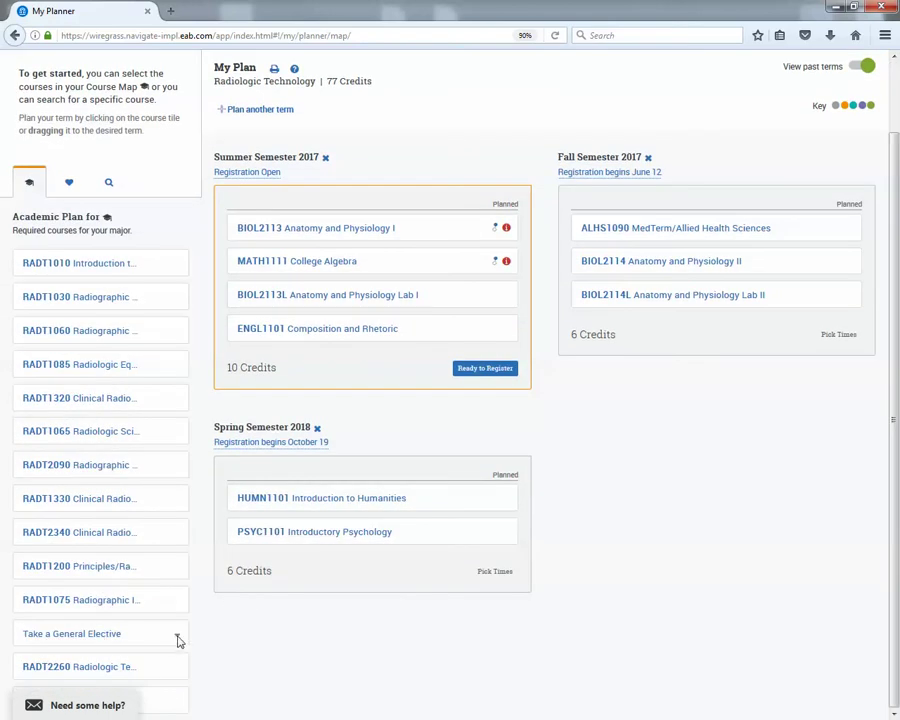
left_click(134, 628)
scroll(127, 630, "down", 10)
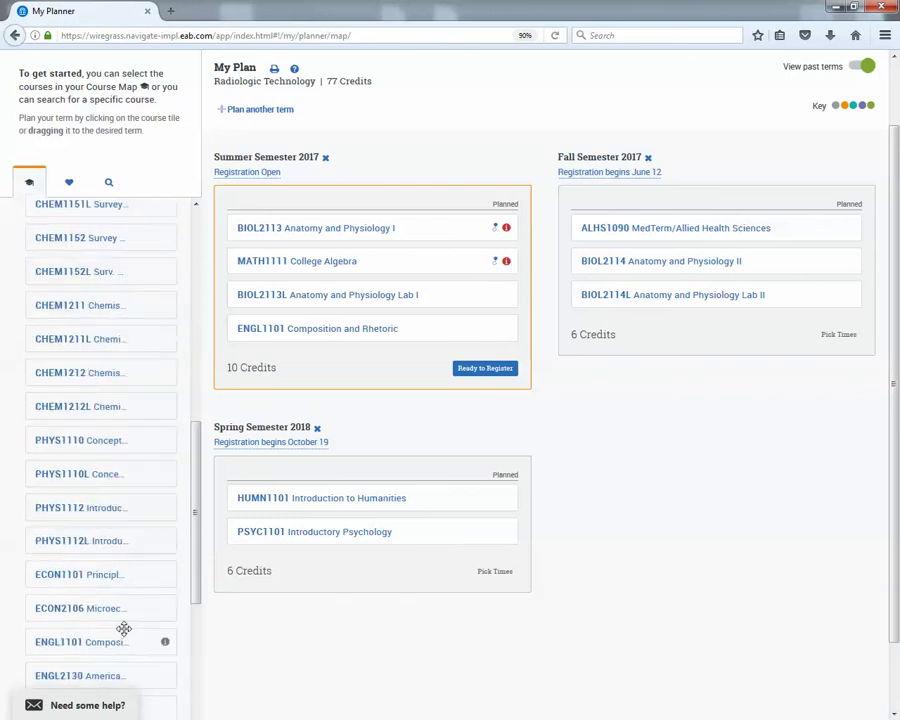
scroll(124, 632, "down", 10)
scroll(112, 665, "down", 1)
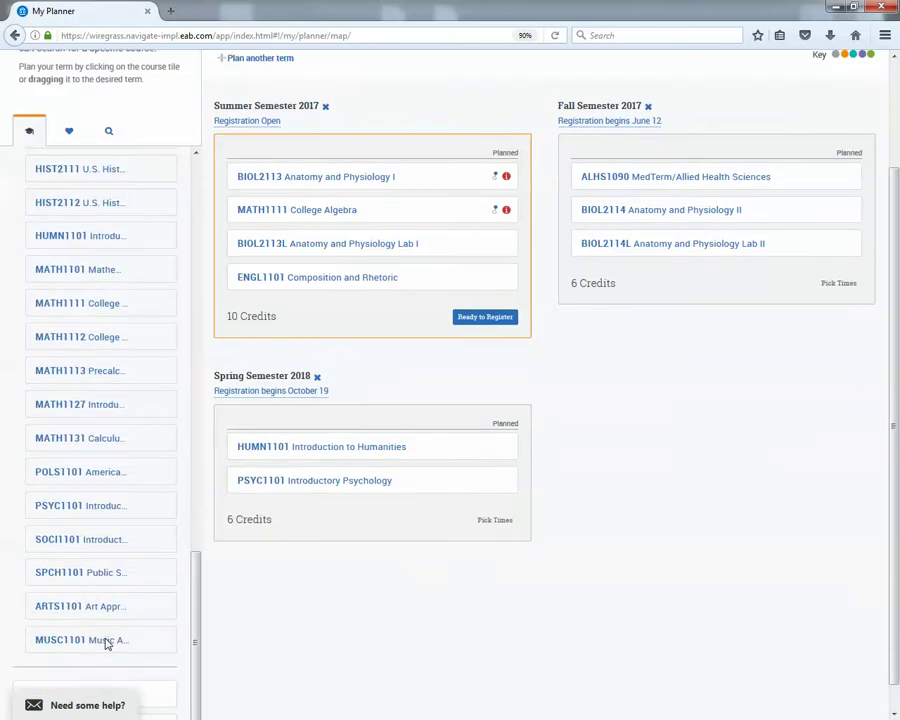
left_click_drag(68, 544, 372, 470)
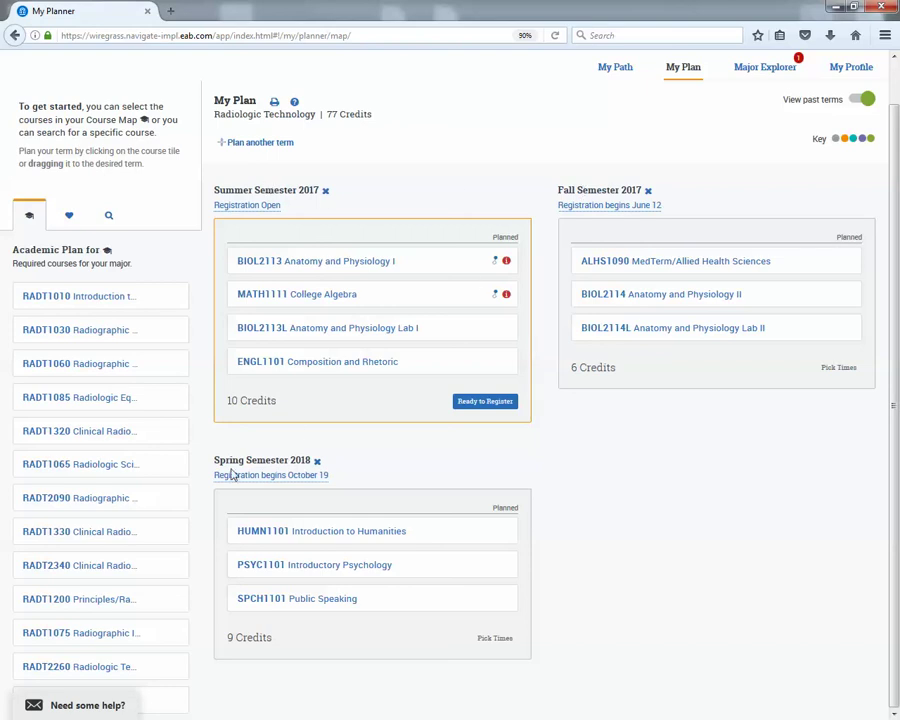
Step: Open the Summer 2017 scheduler for BIOL2113, BIOL2113L, ENGL1101 and MATH1111 via Ready to Register
mouse_move(240, 212)
mouse_move(178, 300)
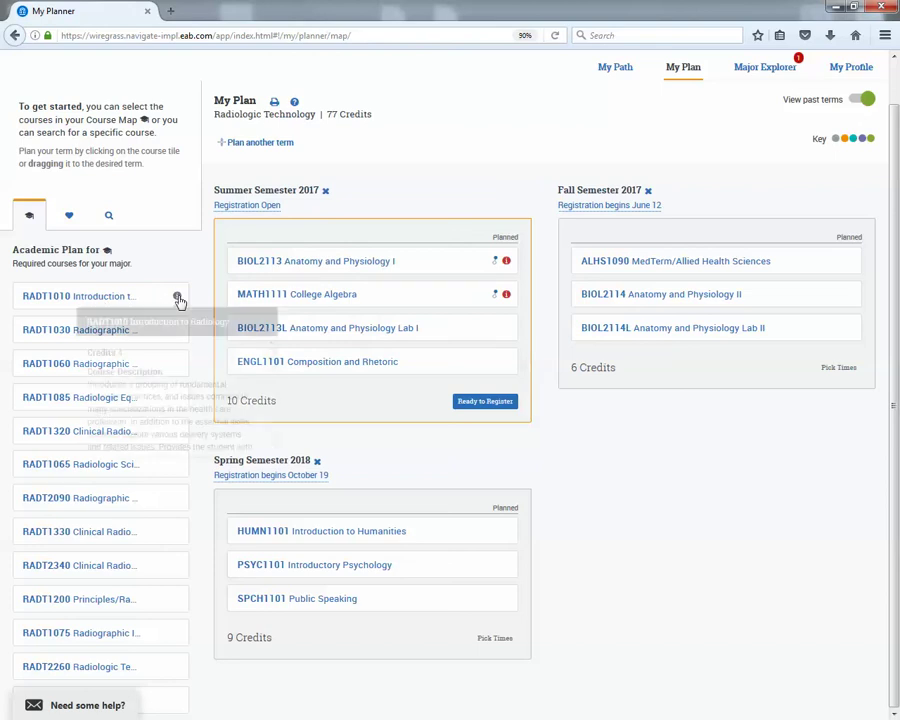
left_click(487, 402)
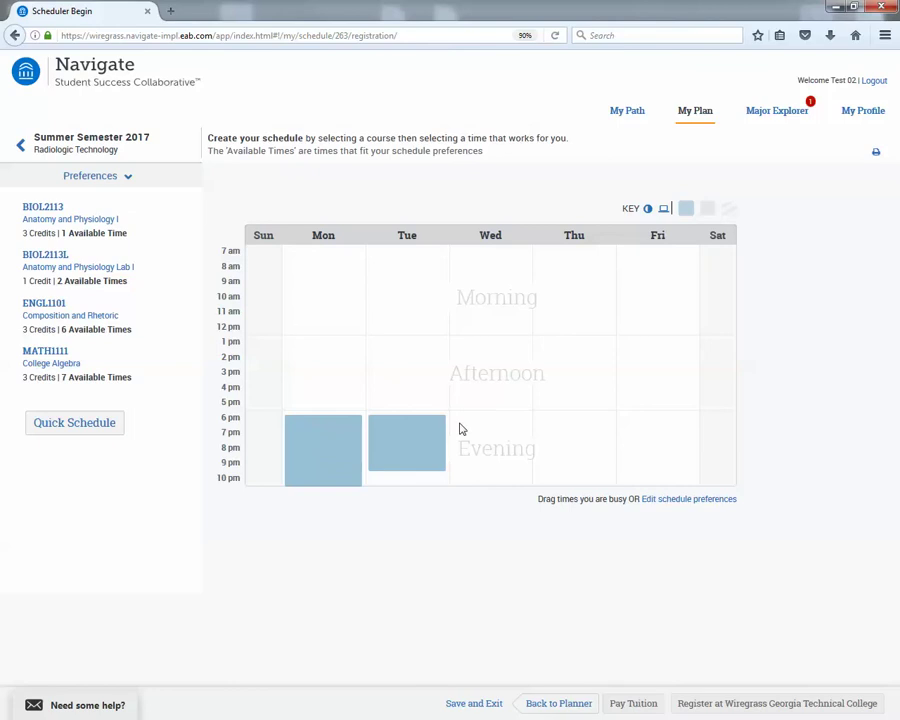
Step: Delete the Tuesday and Monday evening busy blocks and draw a Monday 7–10 pm busy block
left_click(442, 473)
left_click(358, 488)
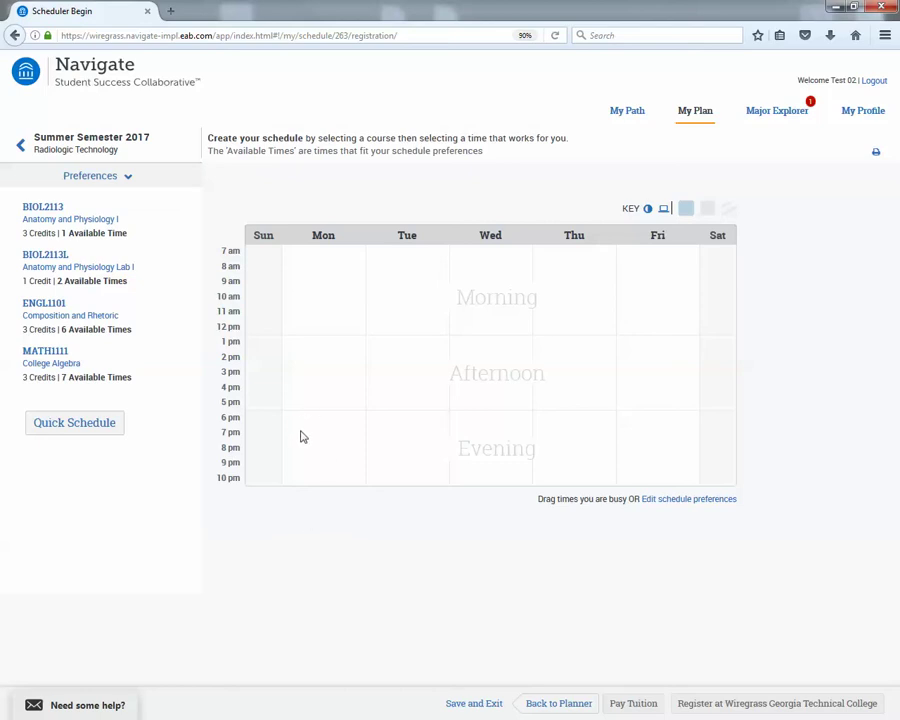
left_click_drag(303, 437, 303, 486)
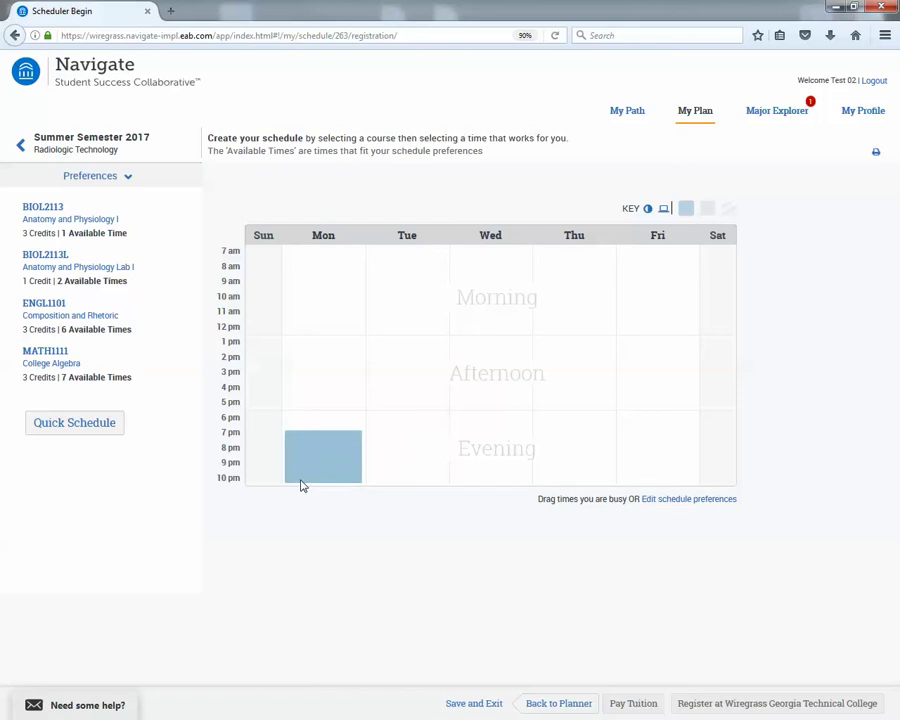
Step: In schedule preferences, add and save a Wednesday busy time from 7:15 PM to 10:00 PM
left_click(675, 500)
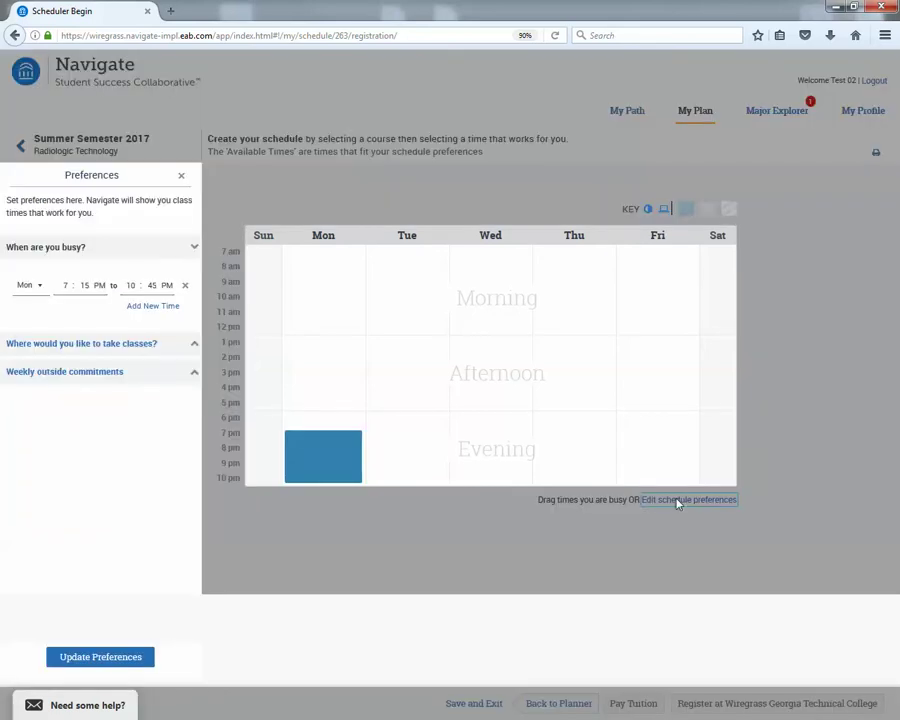
left_click(152, 306)
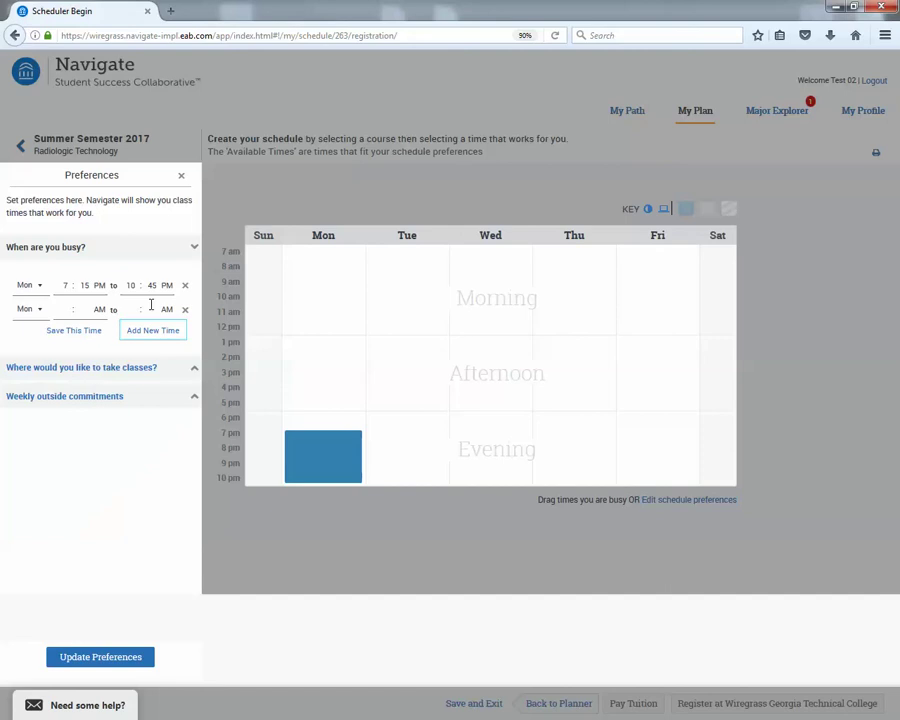
left_click(28, 311)
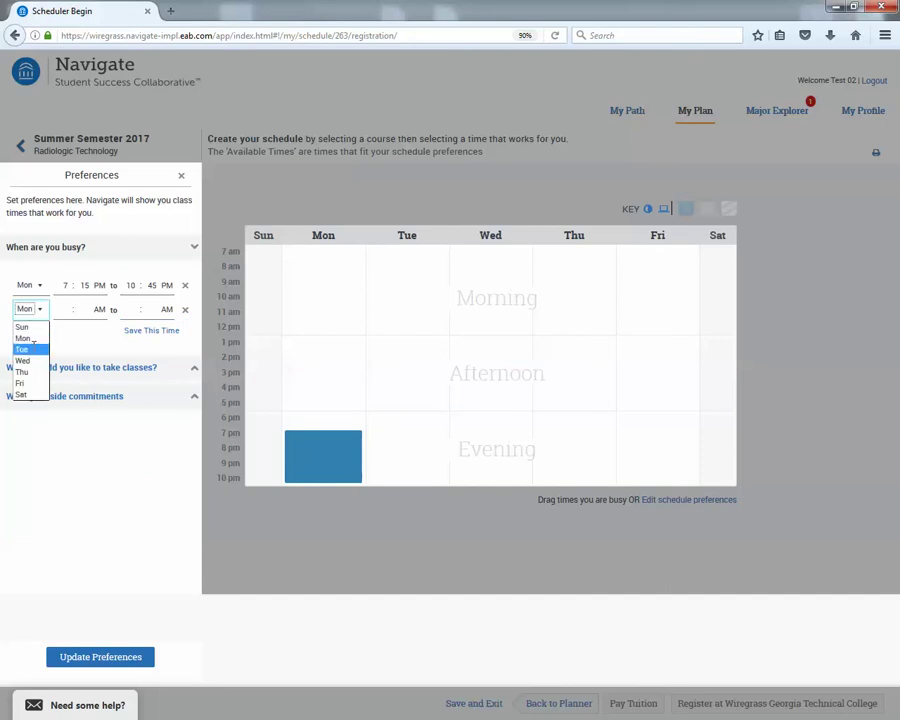
left_click(24, 349)
left_click(62, 309)
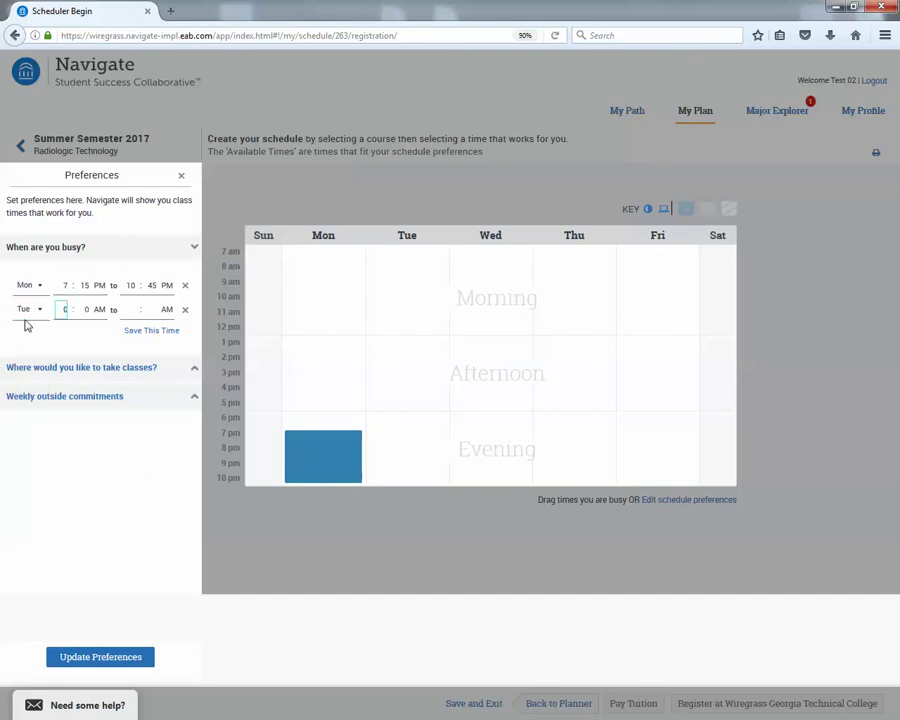
left_click(28, 309)
left_click(24, 360)
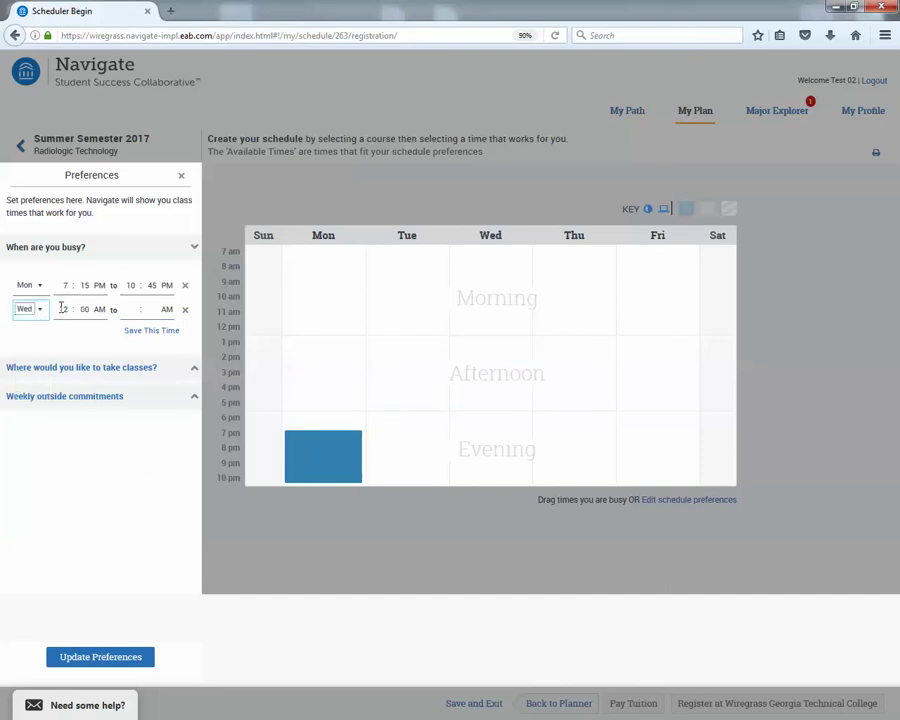
left_click(63, 309)
type("715")
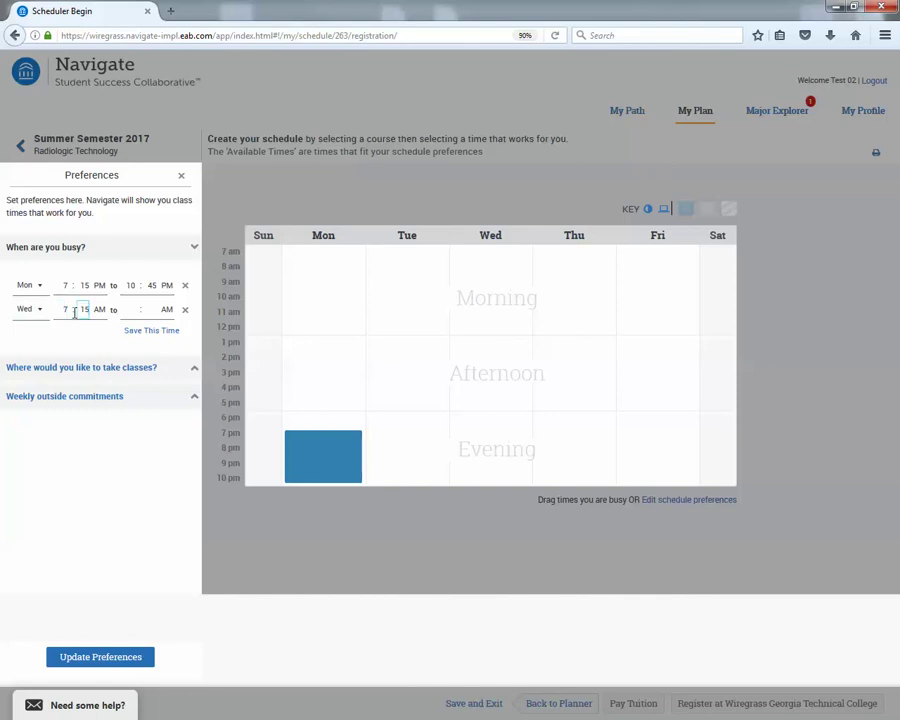
type("pm")
key("Tab")
key("Tab")
key("Tab")
type("p")
left_click(167, 334)
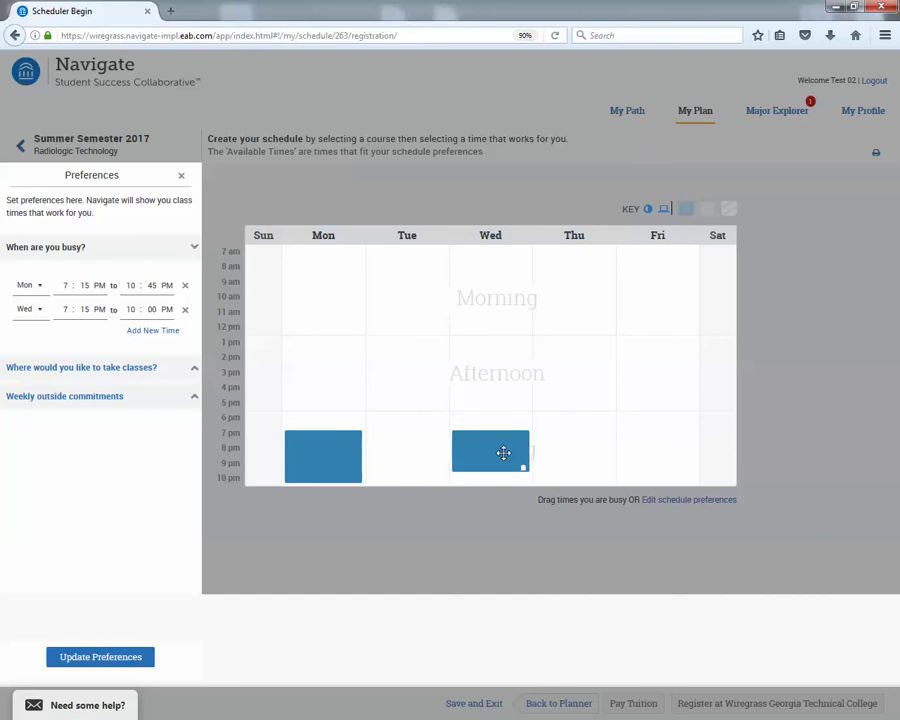
Step: Exclude the Ben Hill Irwin, Coffee and Cook campuses, leaving only Valdosta
left_click(137, 371)
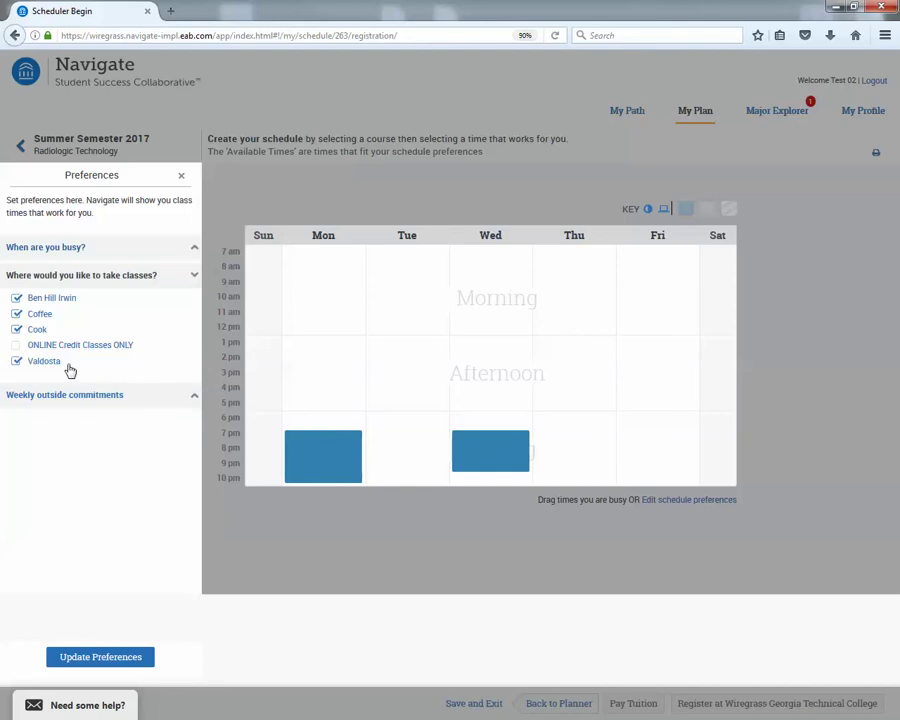
left_click(16, 298)
left_click(16, 314)
left_click(16, 330)
Step: Set weekly commitments to 8 job, 5 activity and 6 community hours, then update preferences
left_click(108, 396)
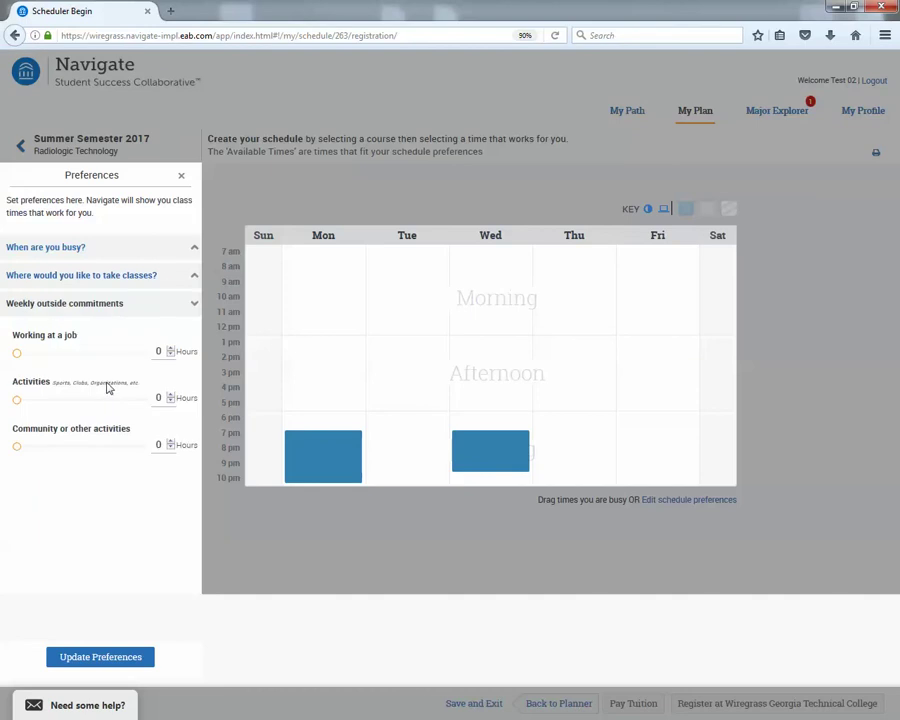
left_click(171, 348)
left_click(171, 348)
left_click(171, 348)
left_click(171, 348)
left_click(171, 348)
left_click(171, 348)
left_click(171, 348)
left_click(171, 348)
left_click(20, 402)
left_click(32, 402)
left_click_drag(20, 448, 36, 452)
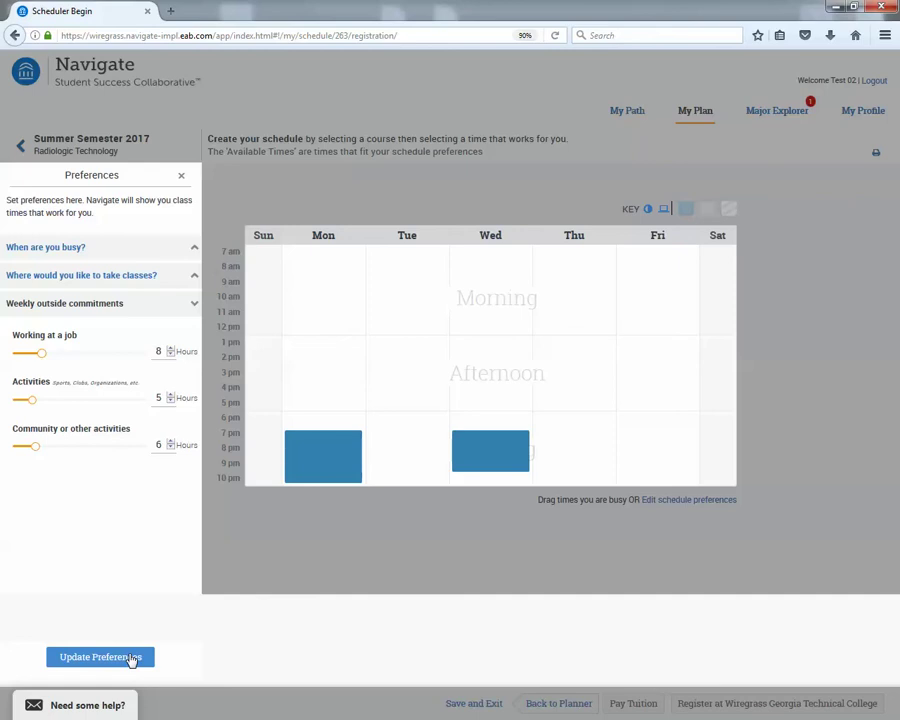
left_click(100, 657)
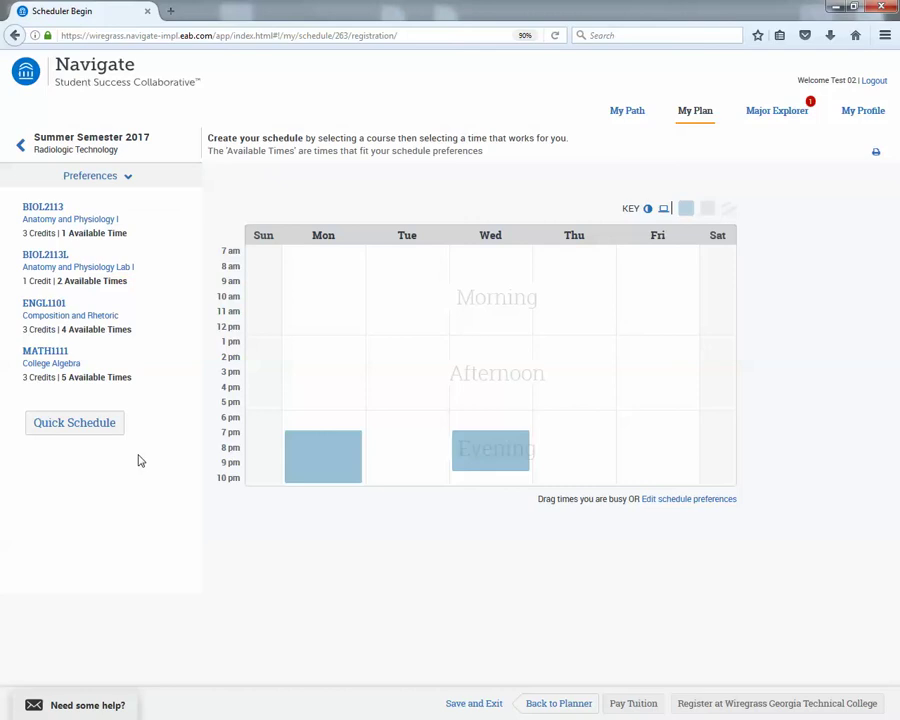
Step: Adopt Quick Schedule suggestion 3, putting MATH1111 College Algebra on Tuesday/Thursday 8–10 am
left_click(89, 428)
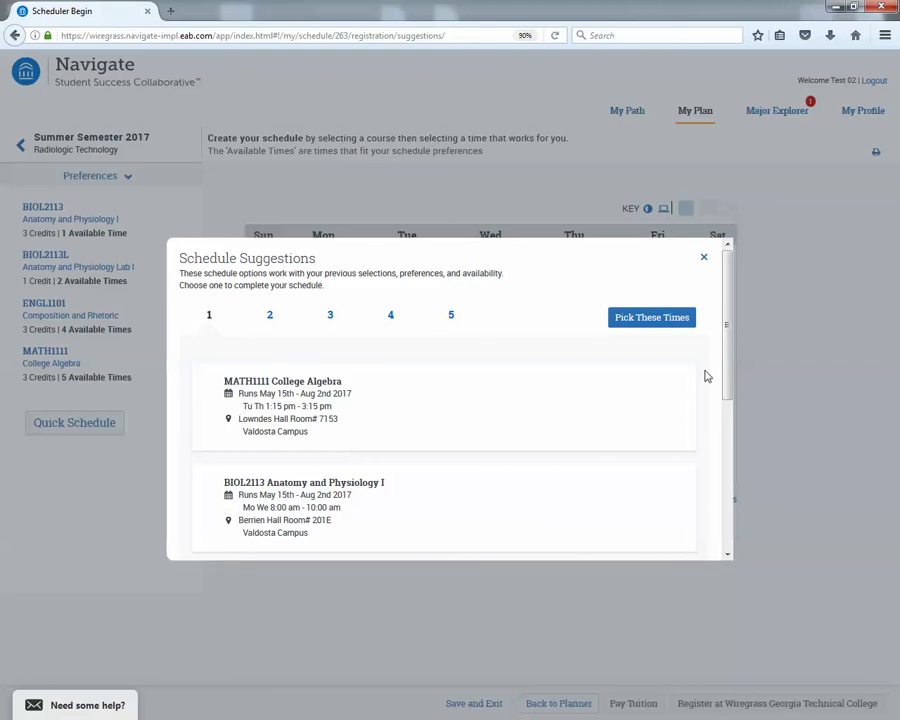
left_click_drag(725, 361, 725, 391)
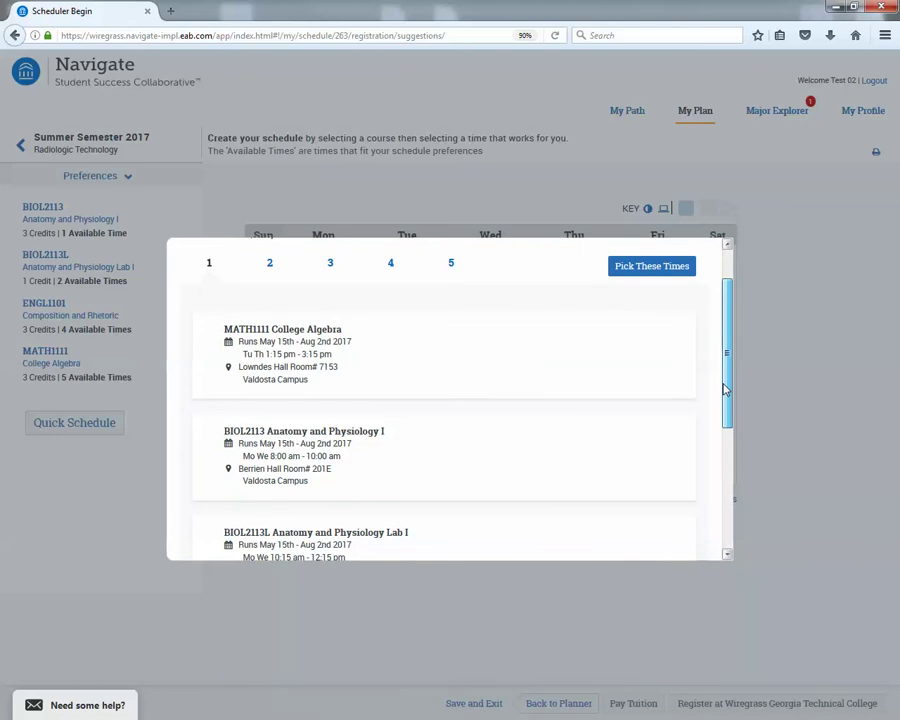
left_click_drag(725, 390, 719, 345)
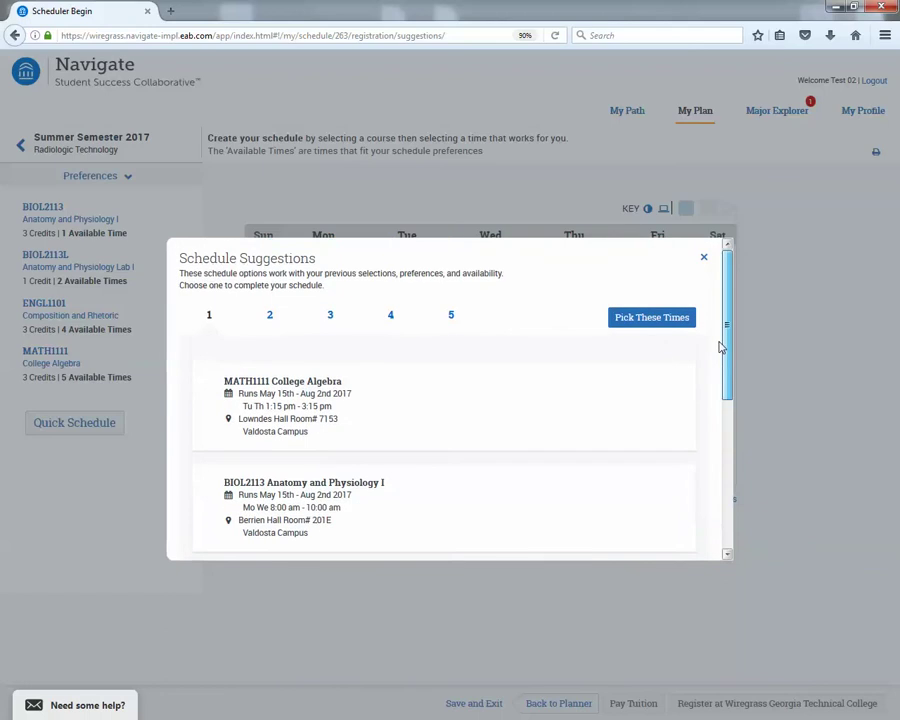
left_click(331, 316)
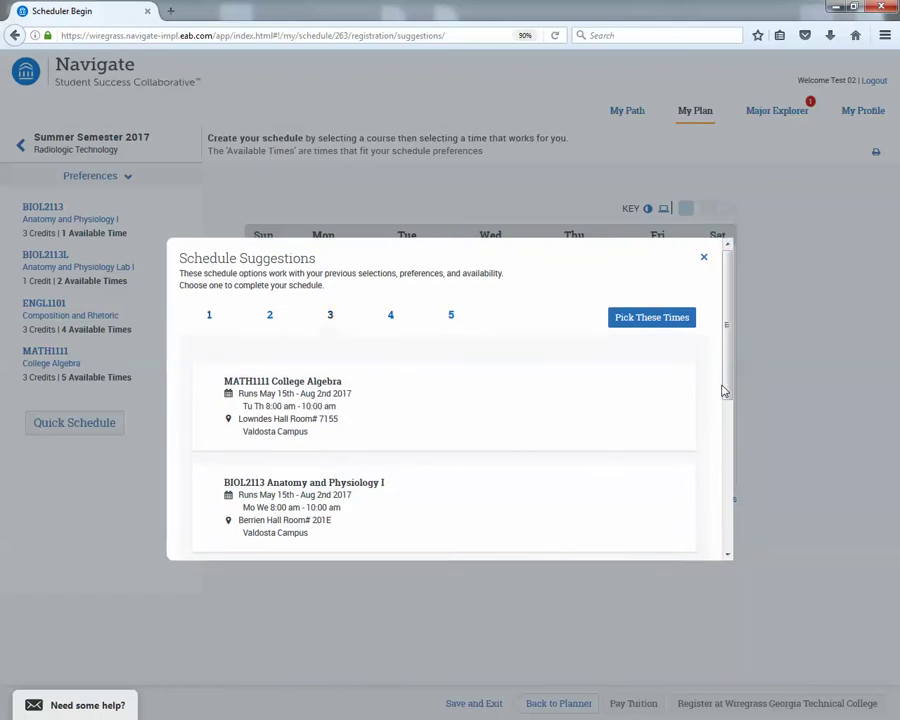
left_click_drag(725, 390, 685, 335)
left_click(635, 323)
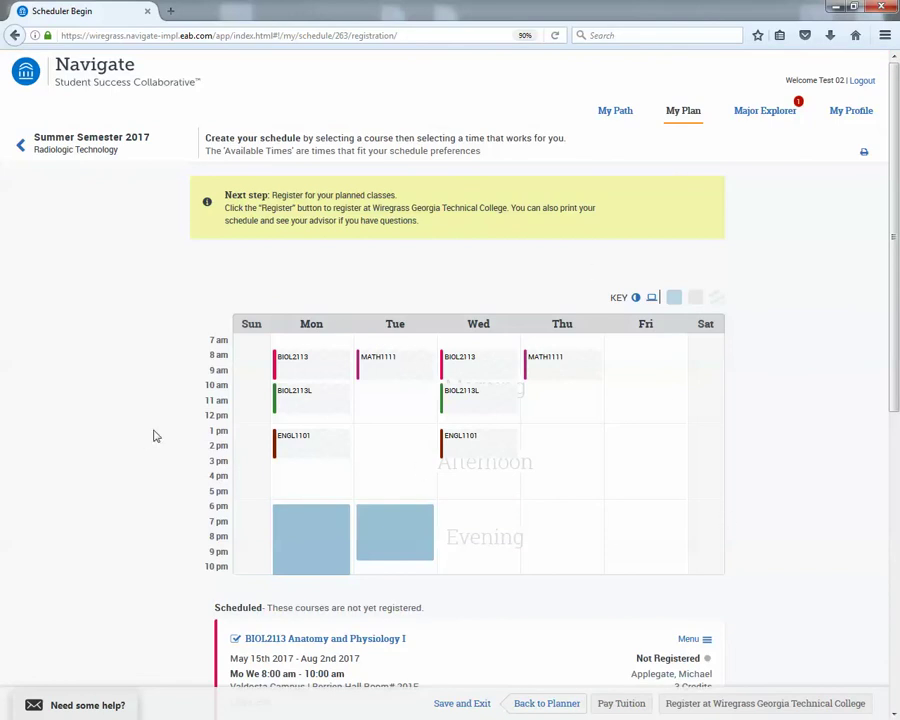
Step: Check the ENGL1101 class details, then review the BIOL2113, BIOL2113L, ENGL1101 and MATH1111 course cards
left_click(326, 440)
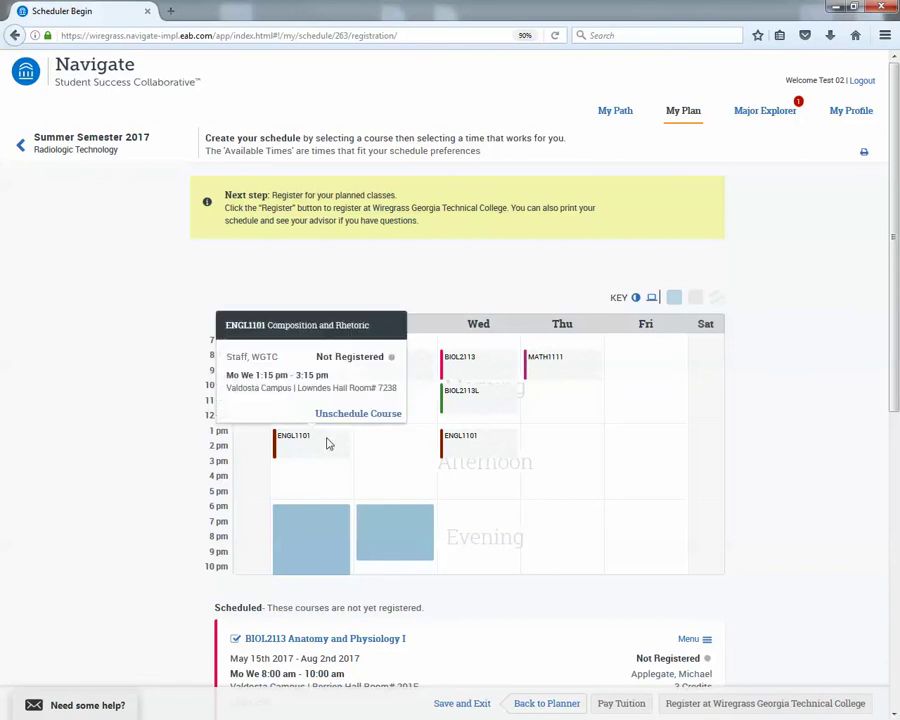
left_click(10, 467)
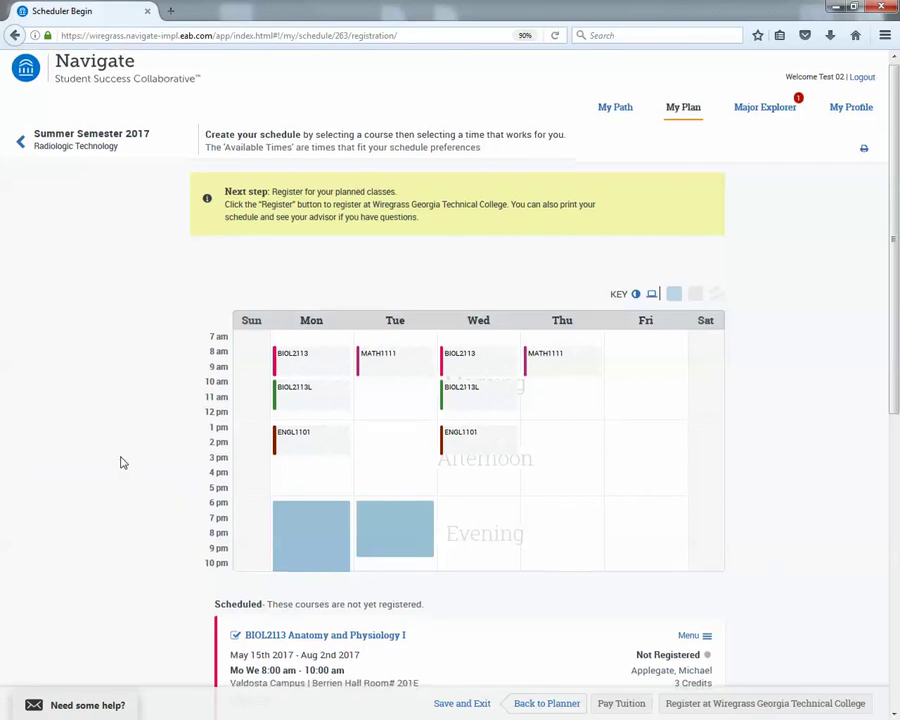
scroll(124, 460, "down", 5)
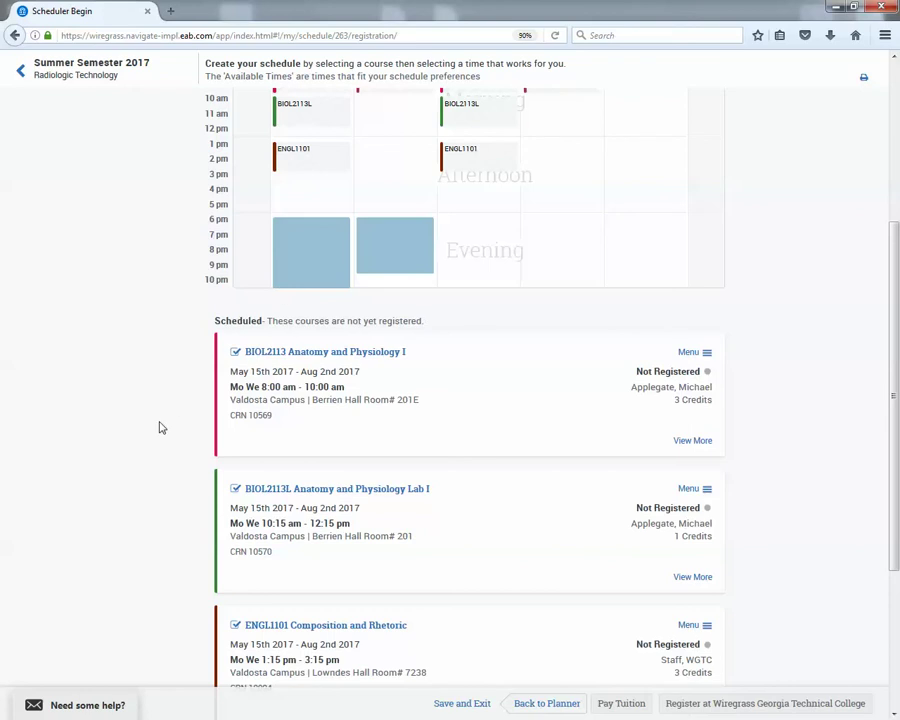
scroll(170, 464, "down", 1)
scroll(170, 466, "down", 2)
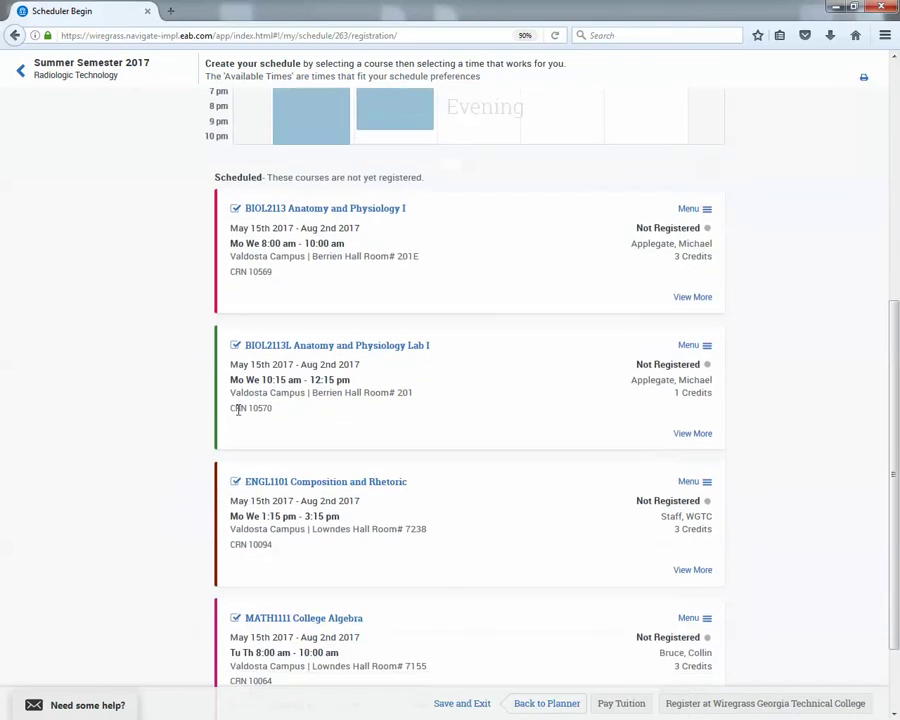
scroll(188, 430, "down", 2)
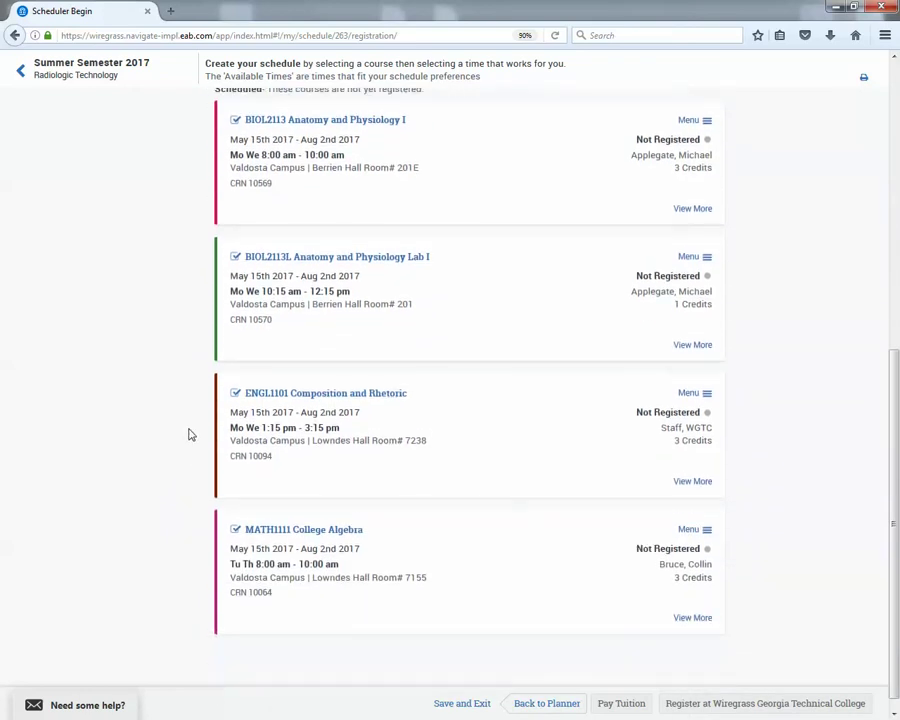
scroll(188, 434, "up", 5)
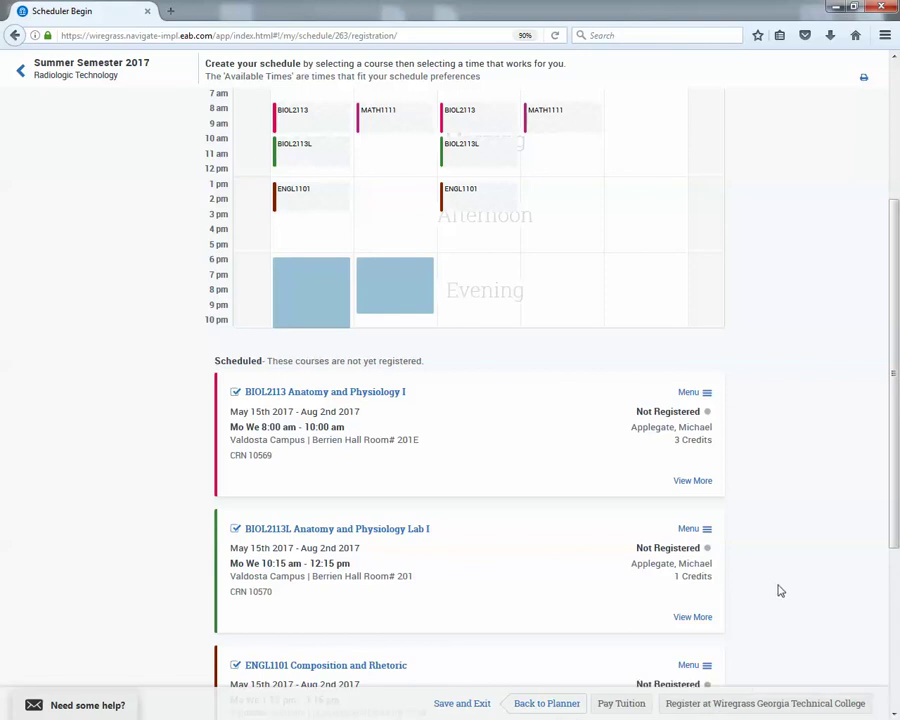
scroll(767, 597, "up", 3)
scroll(767, 597, "up", 2)
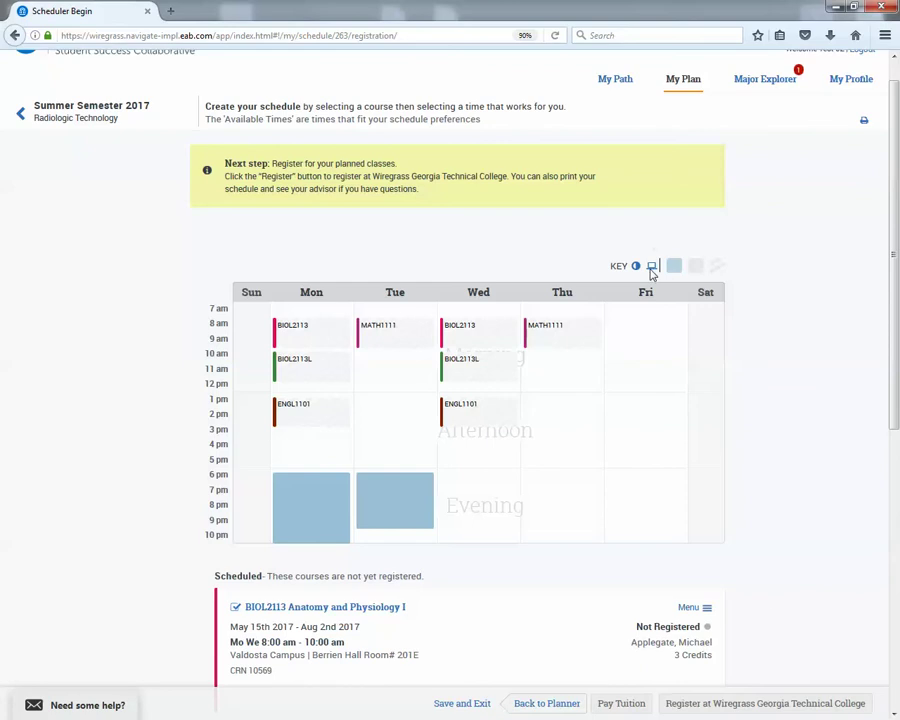
scroll(755, 317, "up", 1)
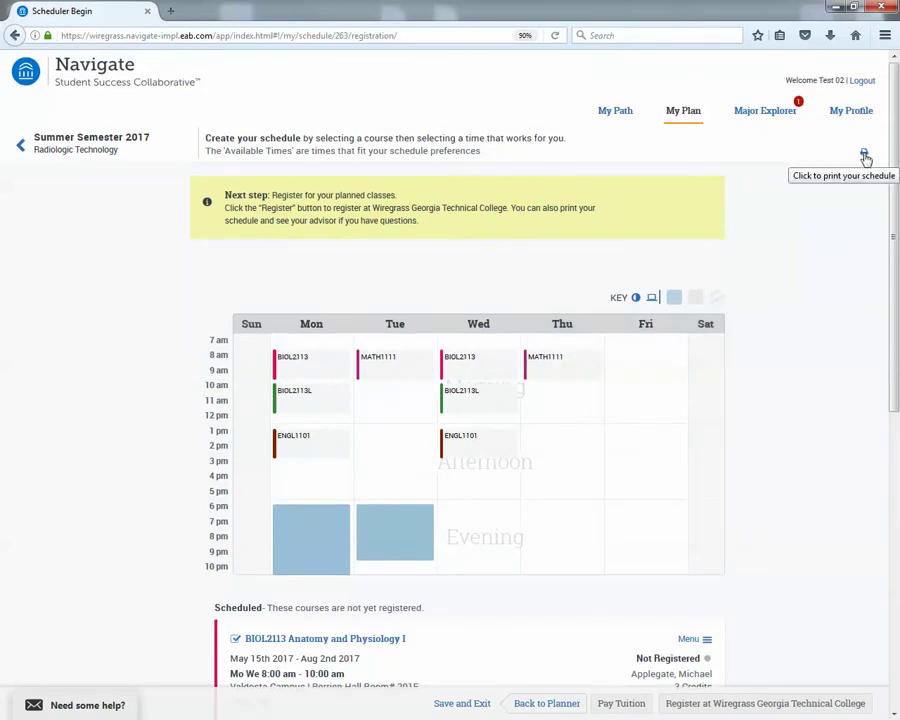
Step: Print the Summer 2017 schedule to the Adobe PDF printer as Scheduler Begin.pdf
left_click(866, 157)
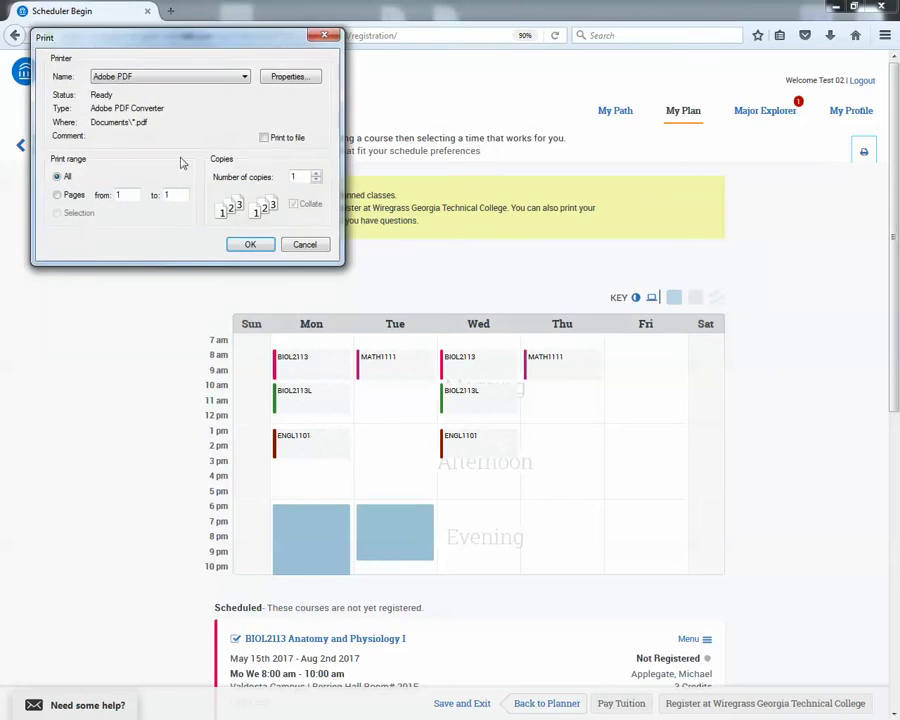
left_click(247, 244)
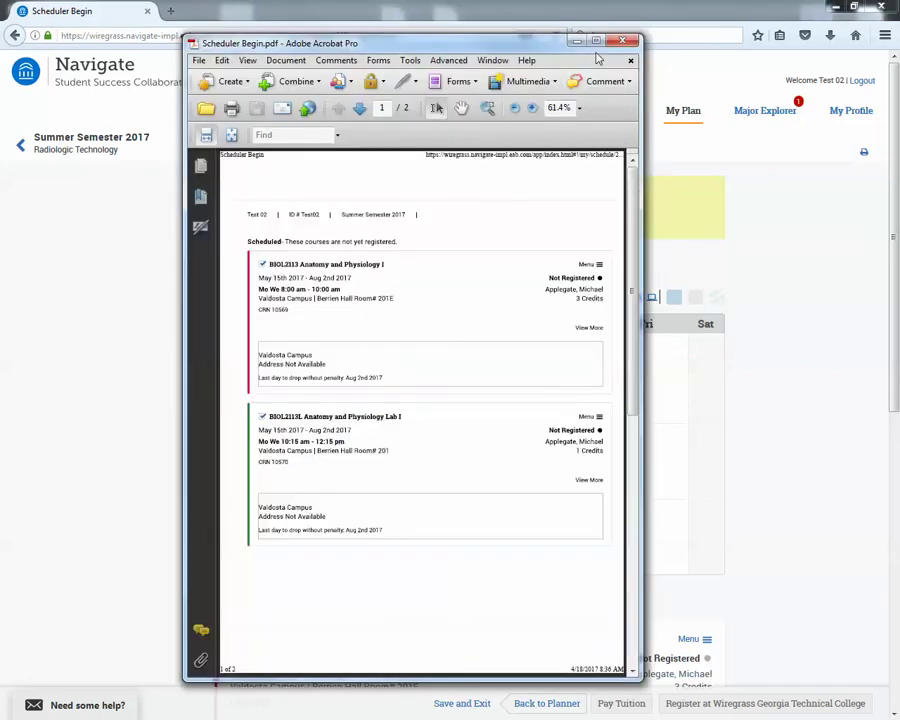
Step: Maximize the Acrobat window and scroll through Scheduler Begin.pdf to review the schedule
double_click(418, 22)
scroll(641, 435, "down", 1)
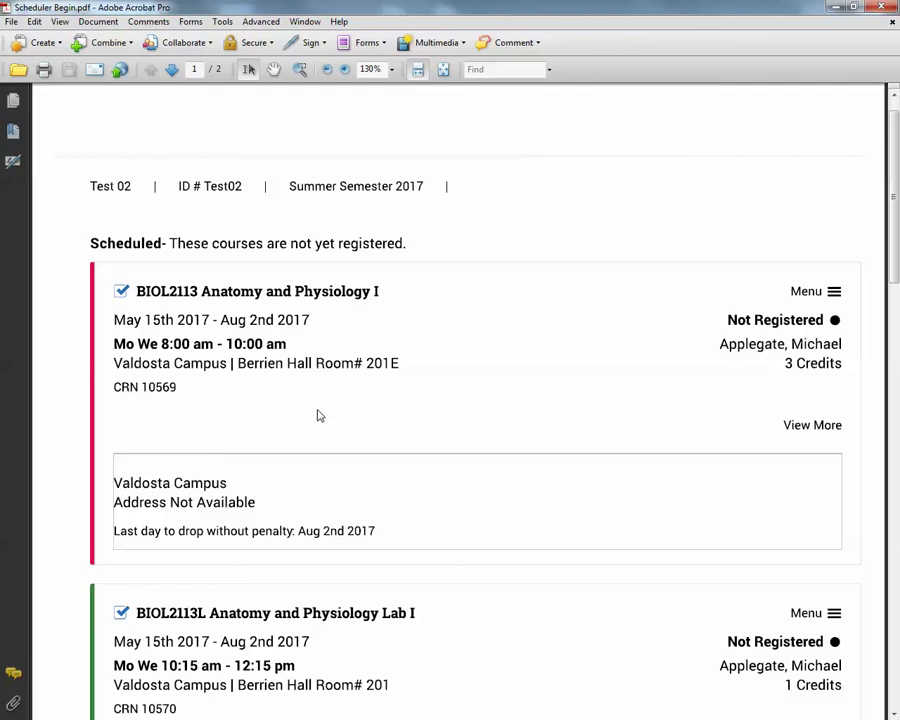
scroll(350, 420, "up", 1)
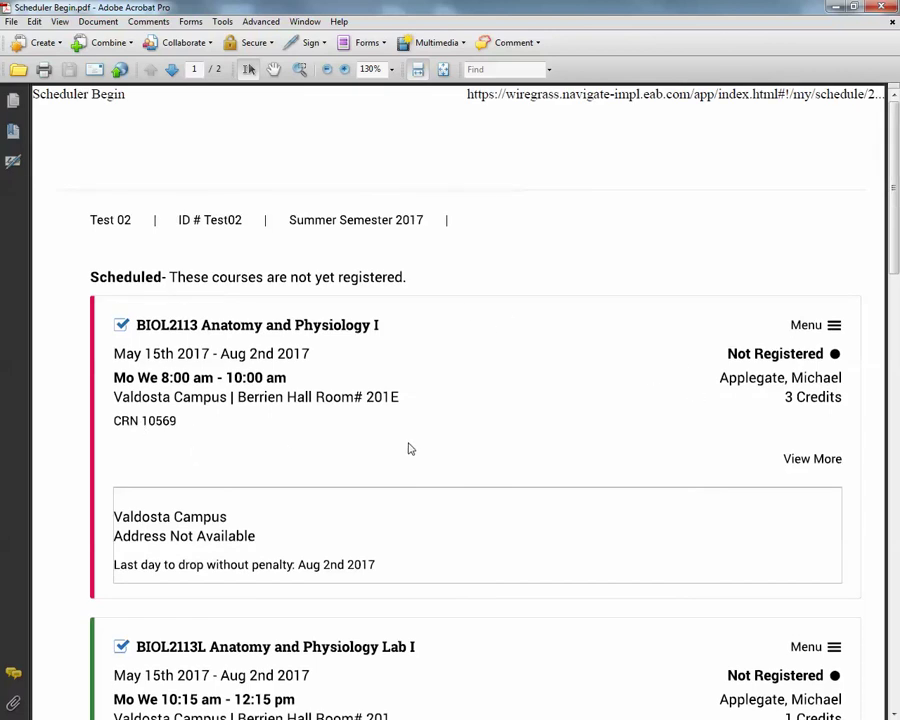
scroll(410, 447, "down", 3)
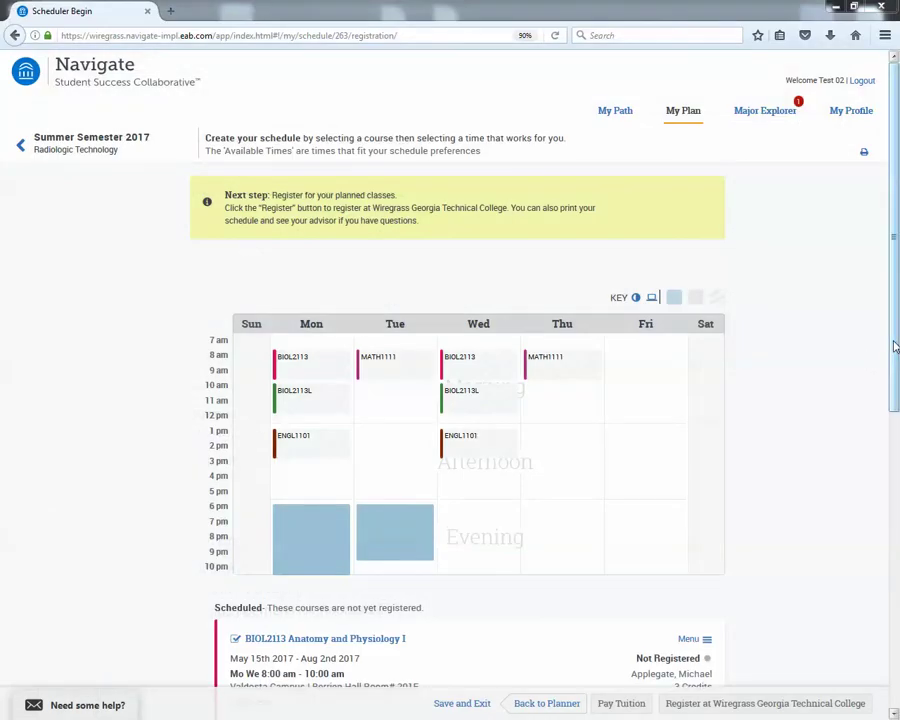
Step: Return from the Summer Semester 2017 schedule to the My Plan overview
mouse_move(890, 352)
left_mouse_down()
mouse_move(895, 485)
mouse_move(893, 352)
left_mouse_up()
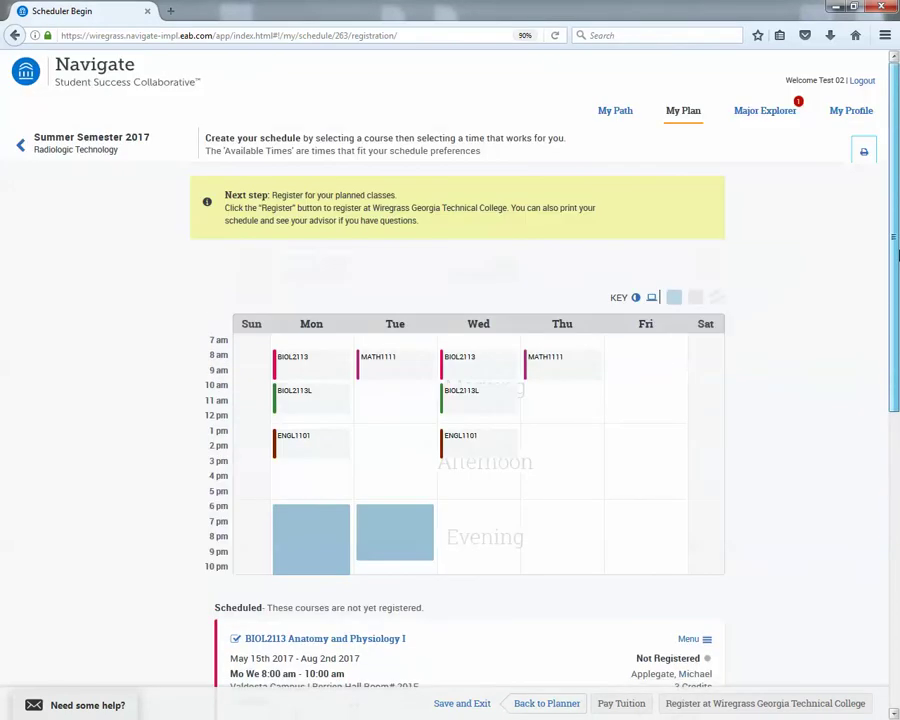
left_click(24, 147)
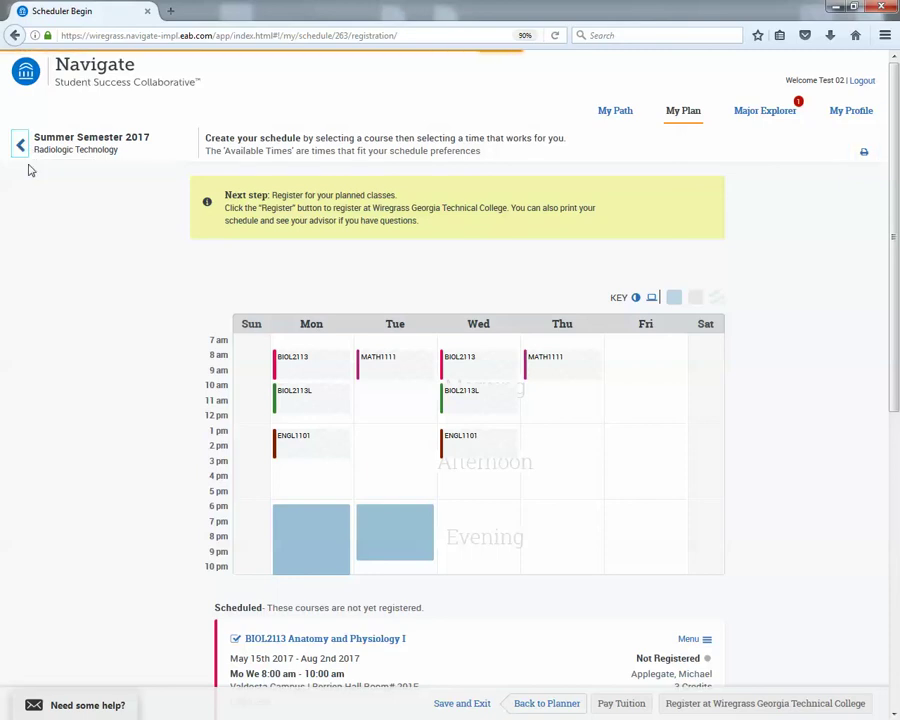